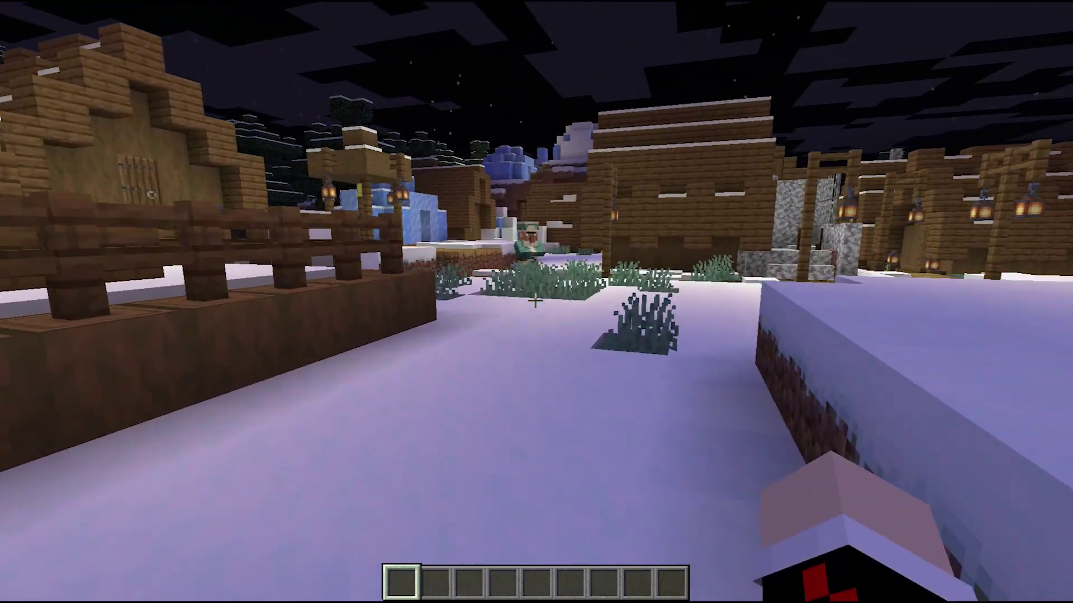
# Open the Ultra Regions menu with the /uregions command
pyautogui.write('t')
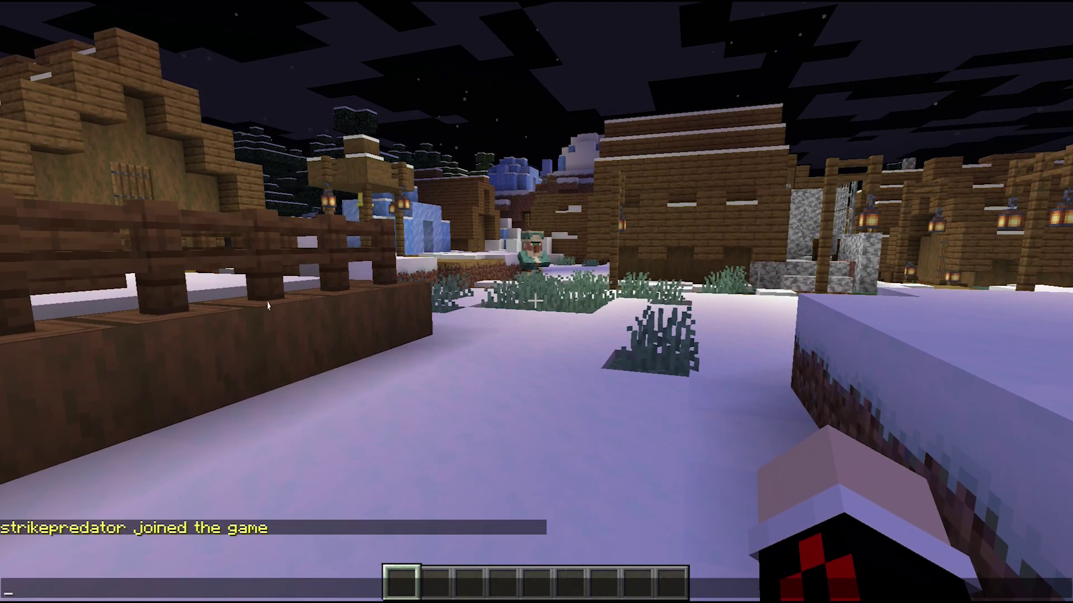
pyautogui.write('/u')
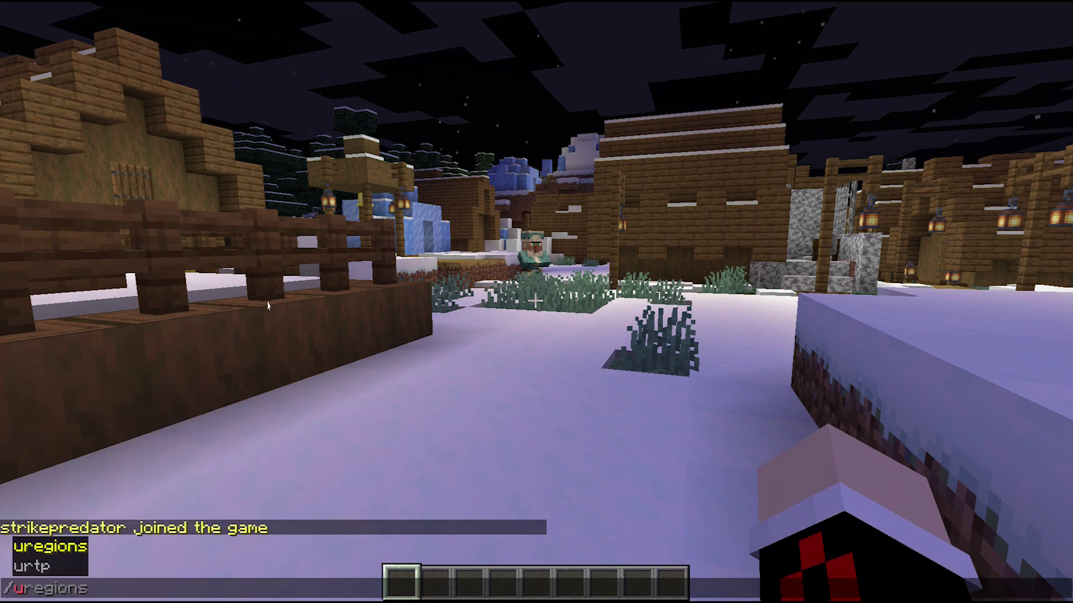
pyautogui.write('regions')
pyautogui.press('Return')
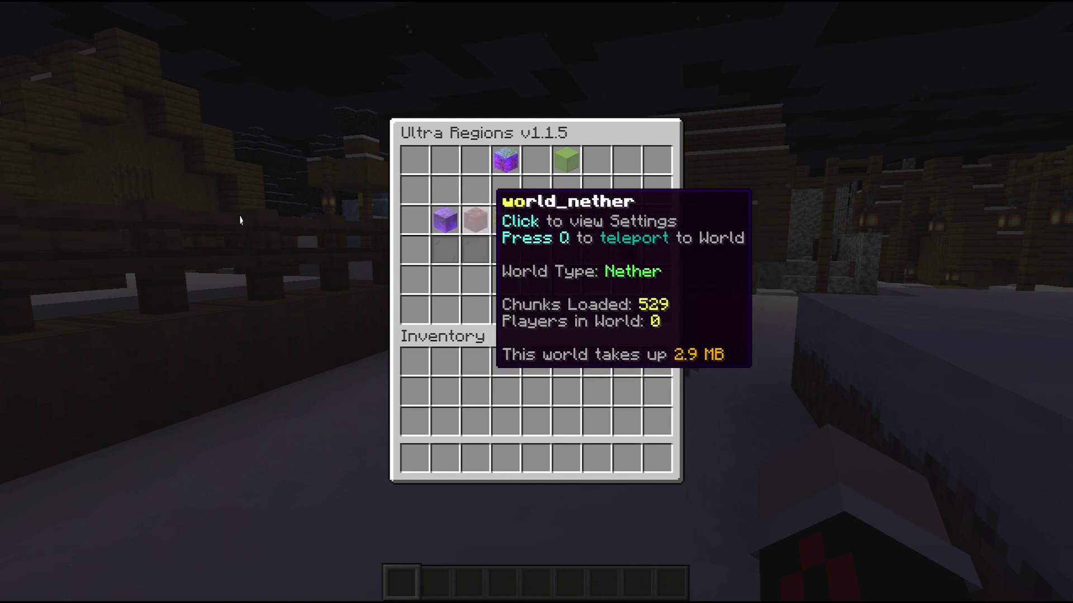
# Look through the world_nether settings and its Entities list, and return to the main world list
pyautogui.click(474, 219)
pyautogui.click(537, 310)
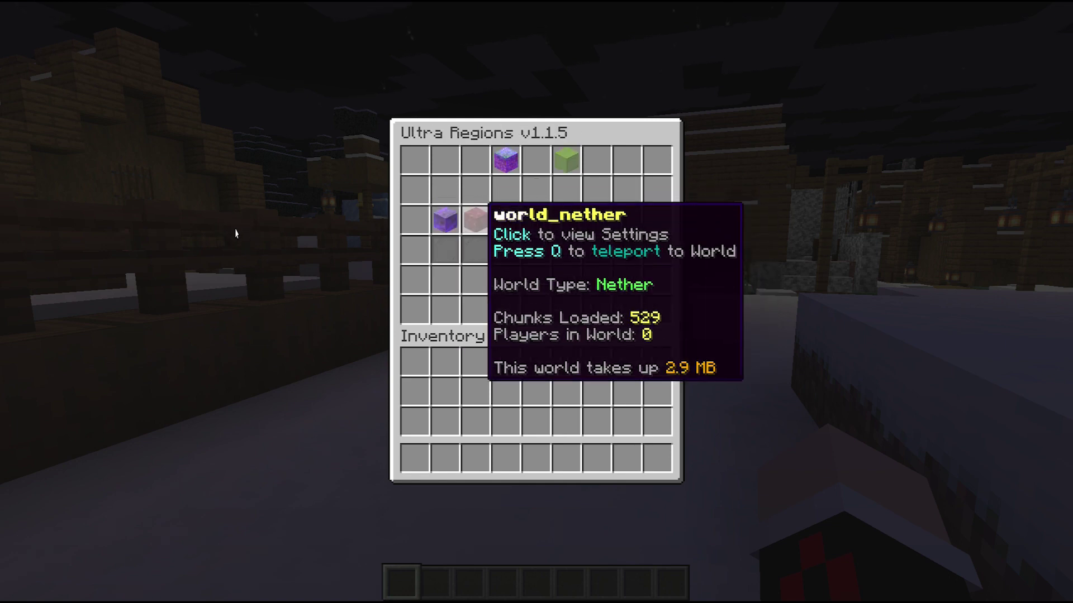
pyautogui.click(475, 219)
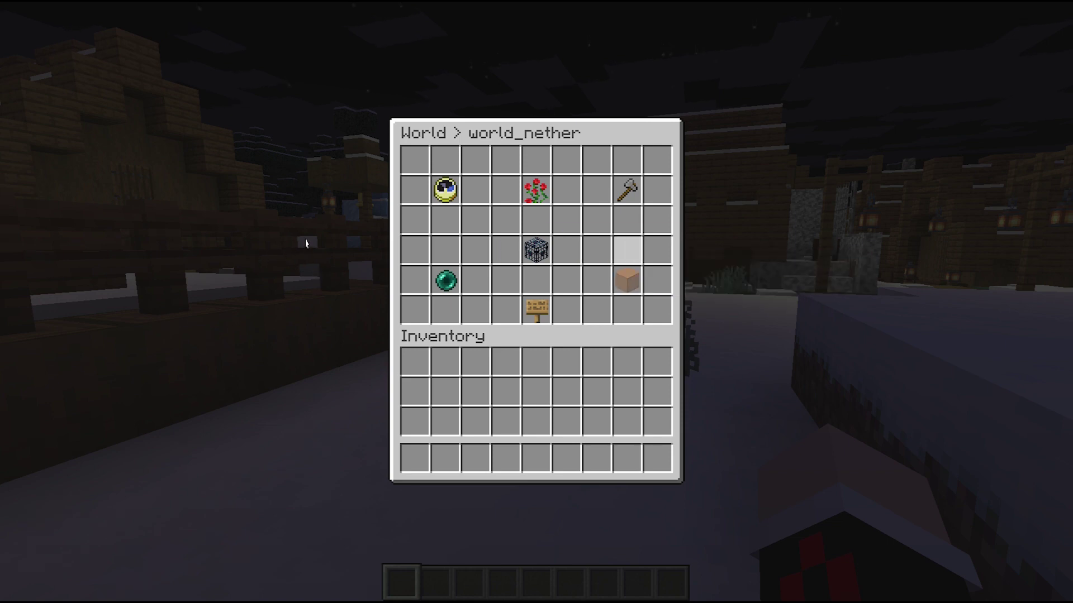
pyautogui.click(269, 253)
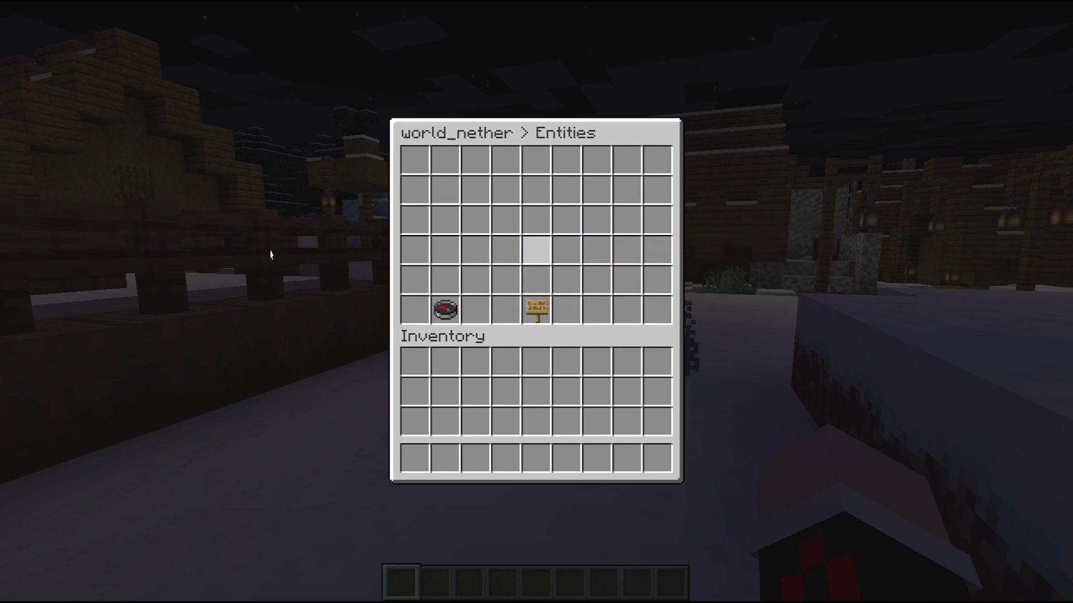
pyautogui.click(271, 311)
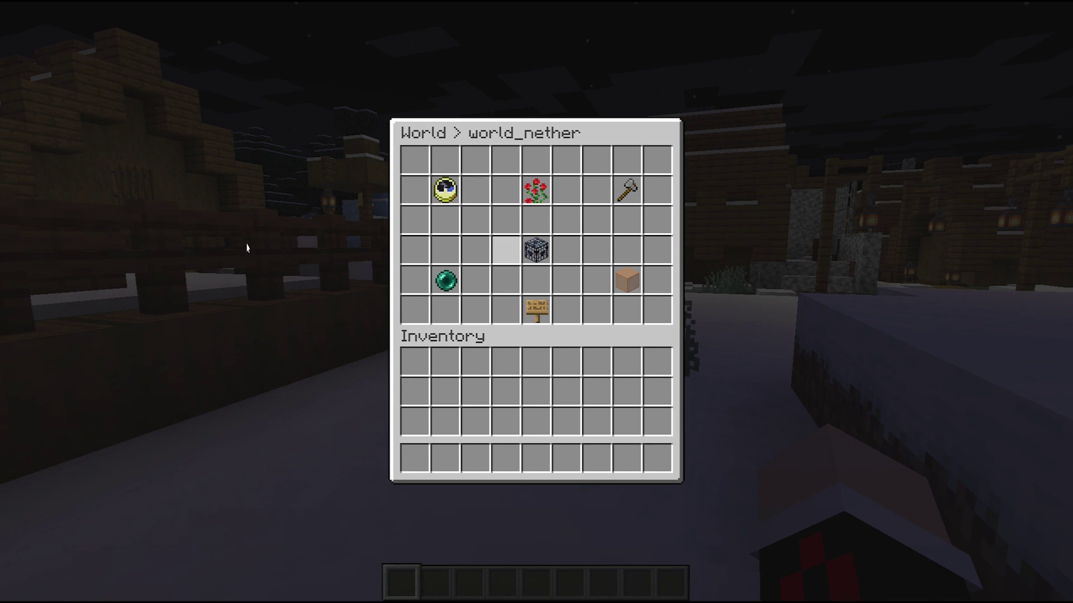
pyautogui.click(536, 310)
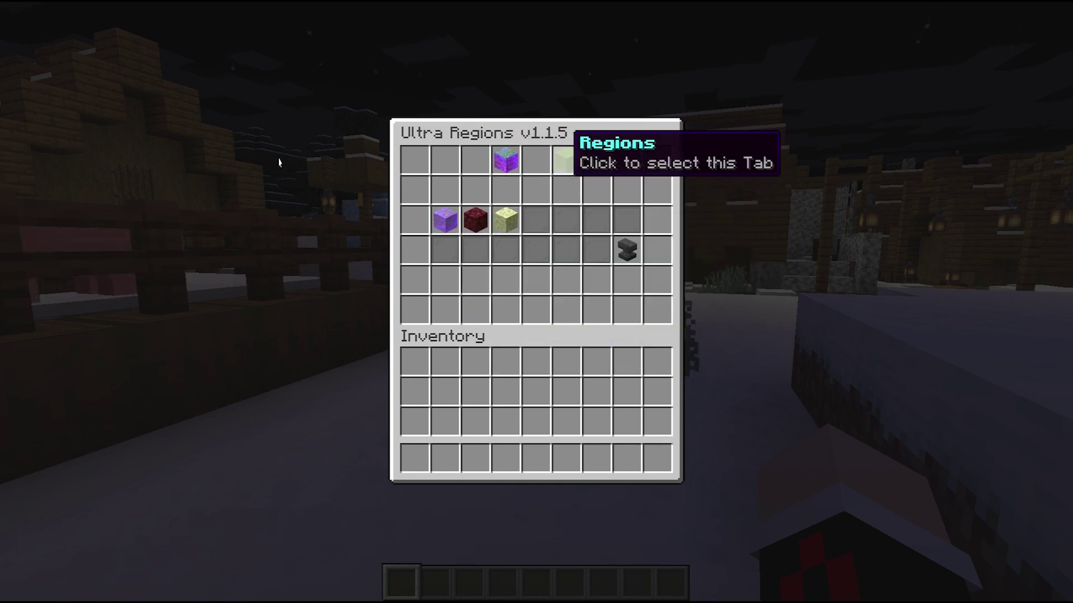
# In the regions list, open the Global region's flags and go to the Block Breaking flag
pyautogui.click(566, 159)
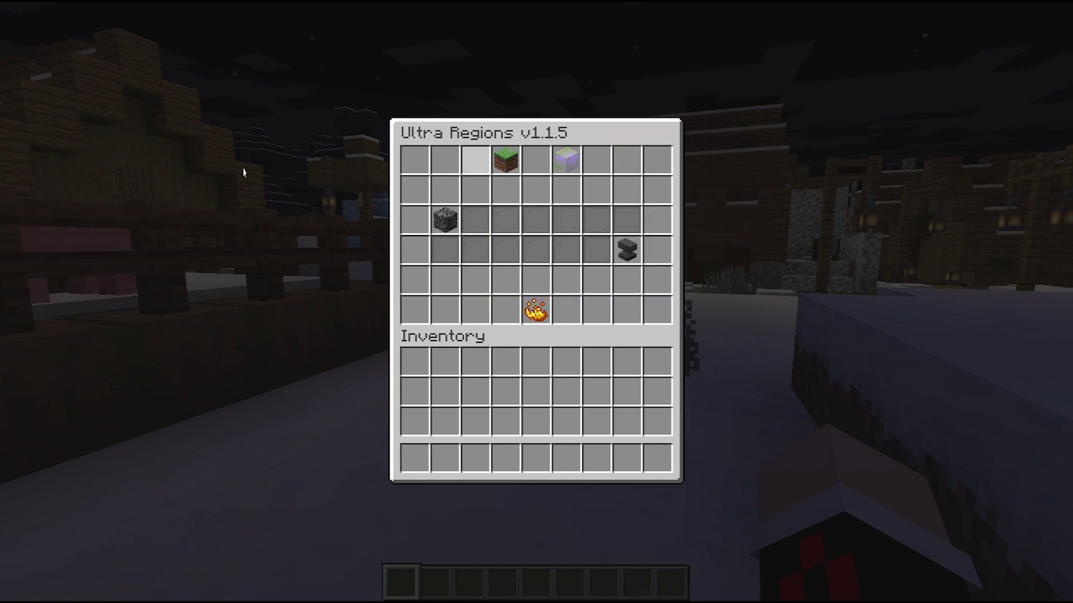
pyautogui.click(219, 226)
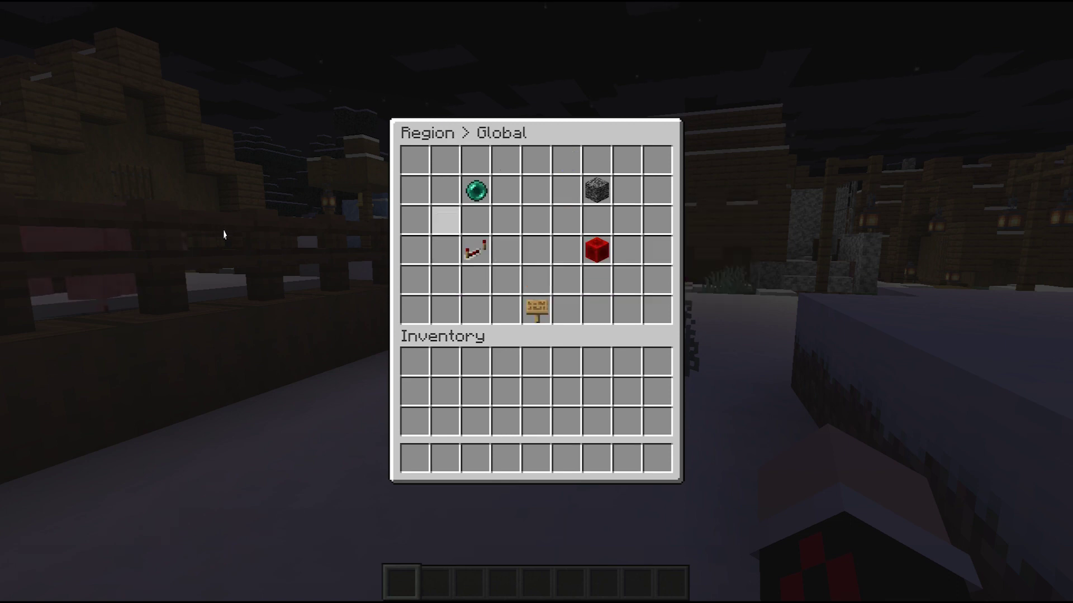
pyautogui.click(266, 323)
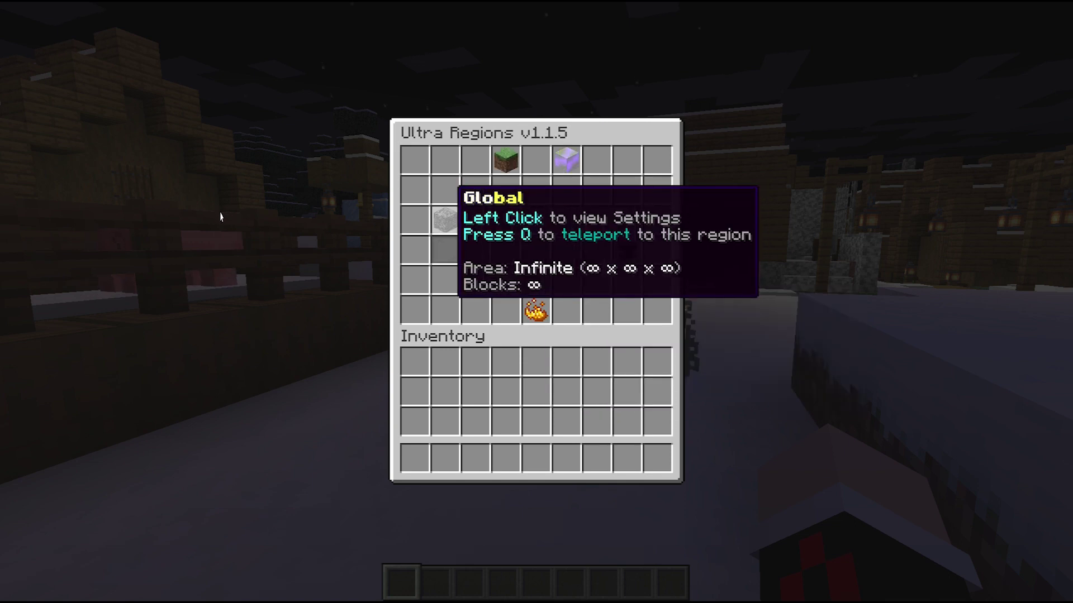
pyautogui.click(222, 221)
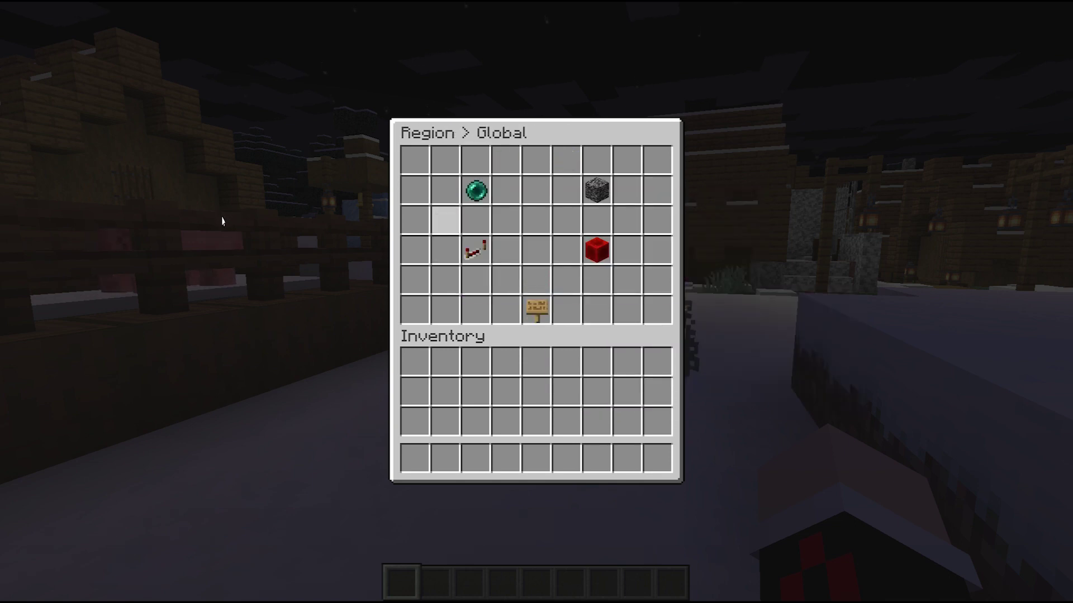
pyautogui.click(240, 258)
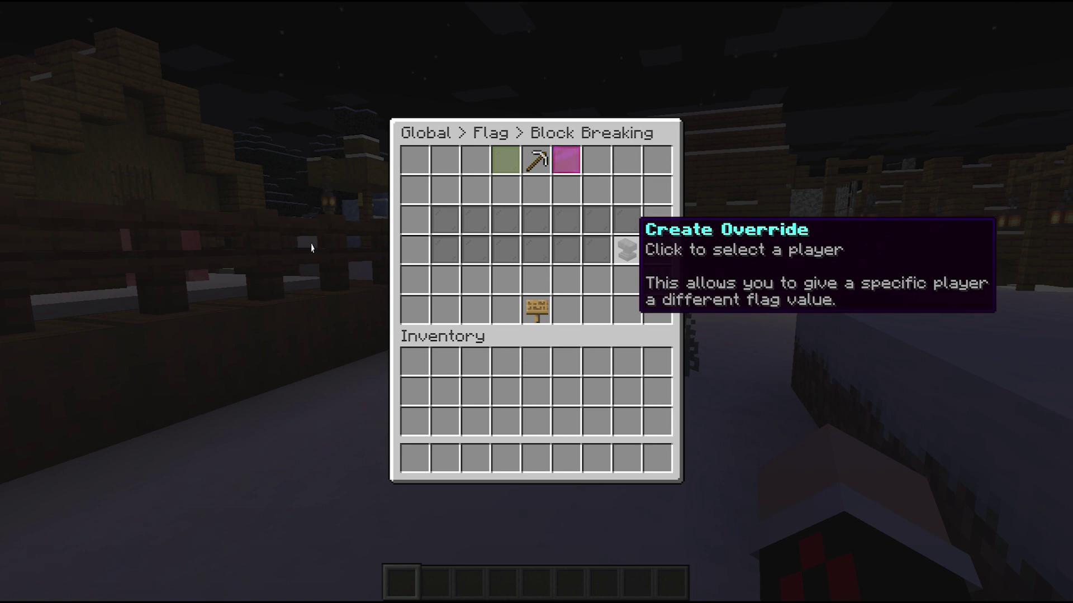
# Add a player override to the Global region's Block Breaking flag, delete it again, and go back to the regions list
pyautogui.click(626, 249)
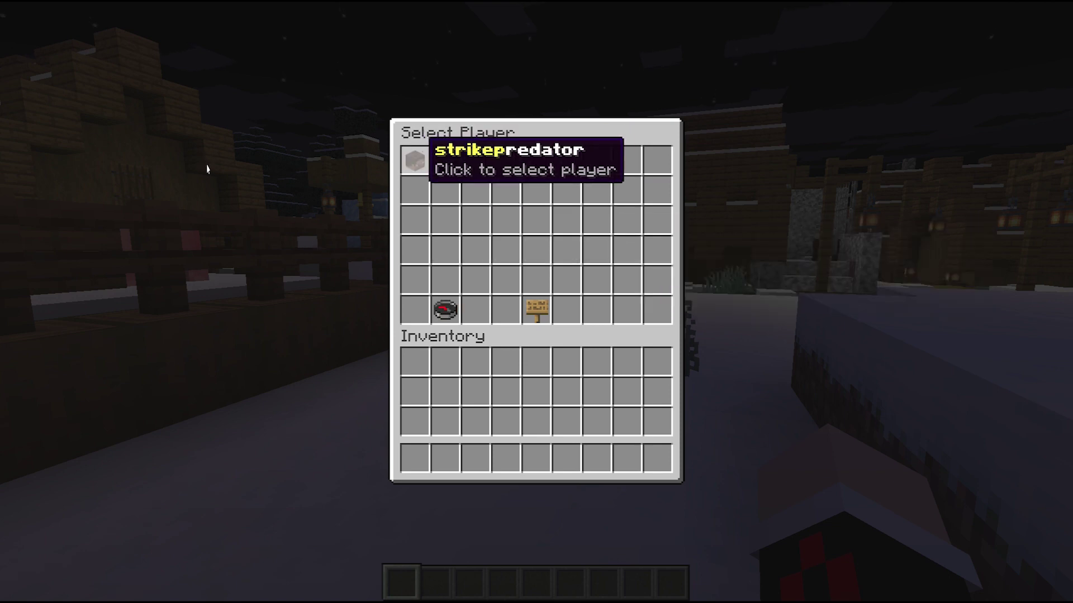
pyautogui.click(415, 160)
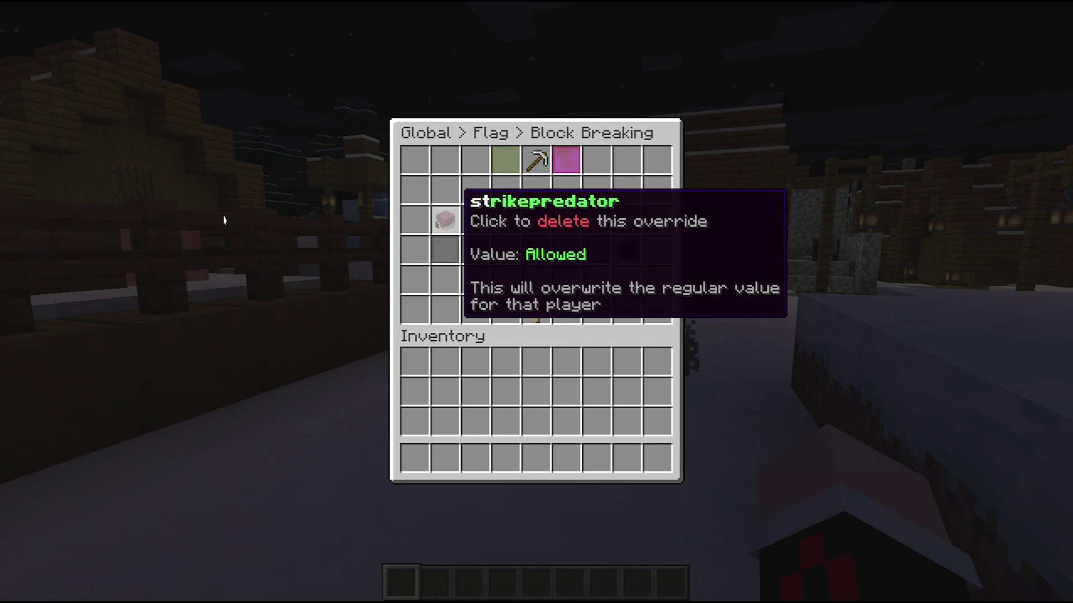
pyautogui.click(448, 218)
pyautogui.click(528, 310)
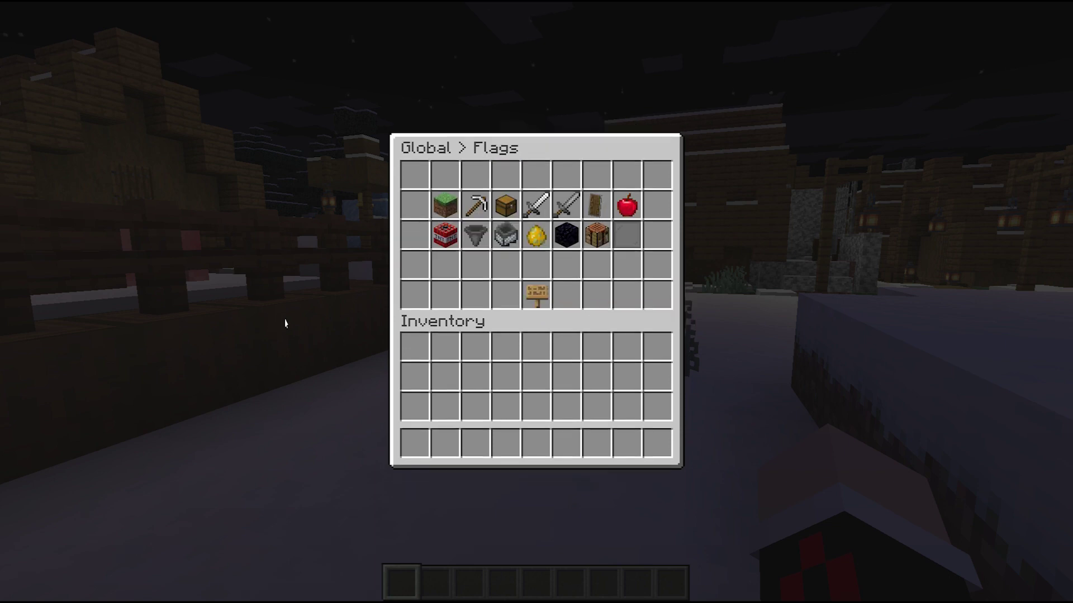
pyautogui.click(535, 305)
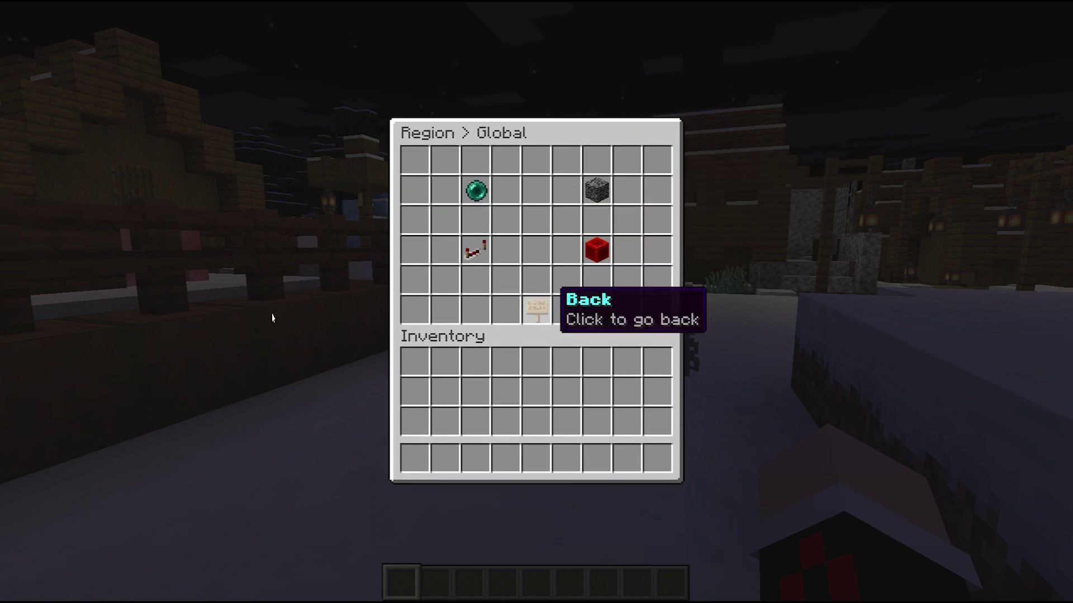
pyautogui.click(536, 308)
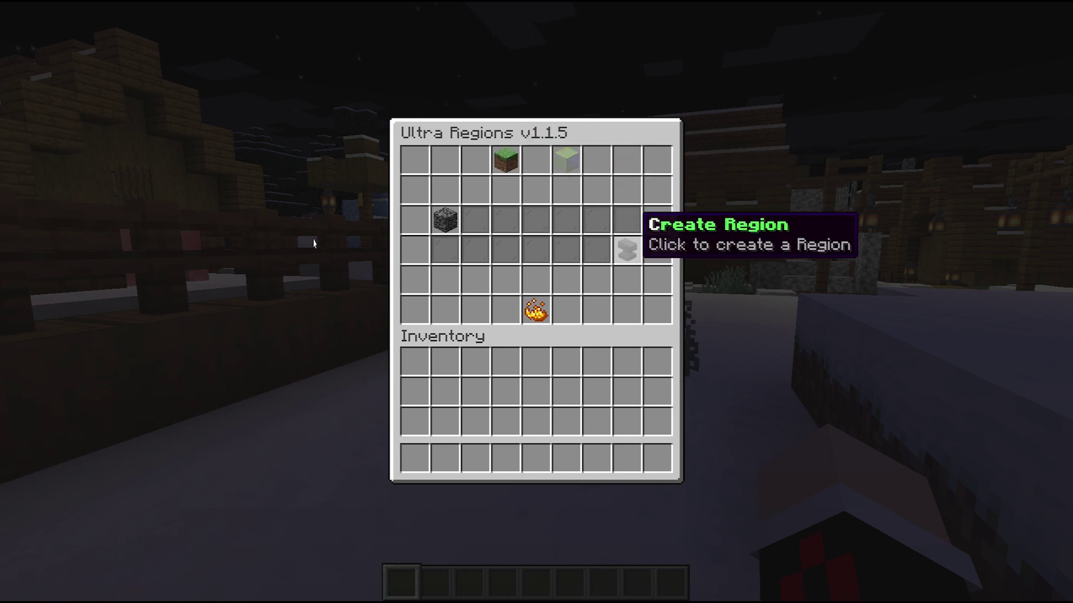
# Start creating a region, cancel its prompt, and move to the snowy ground beside the village's fenced area
pyautogui.click(631, 253)
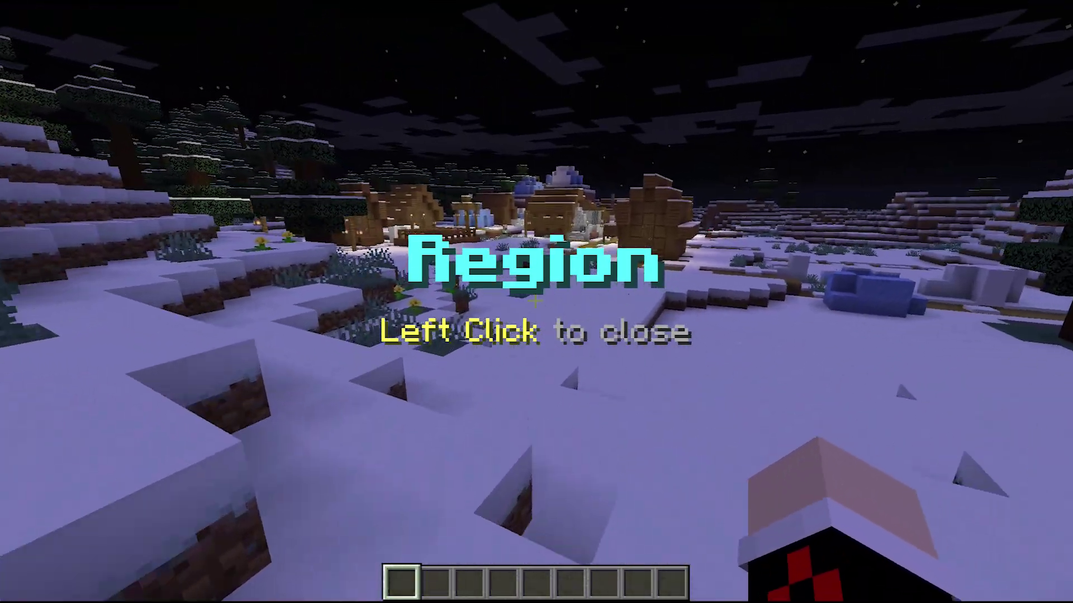
pyautogui.click(535, 302)
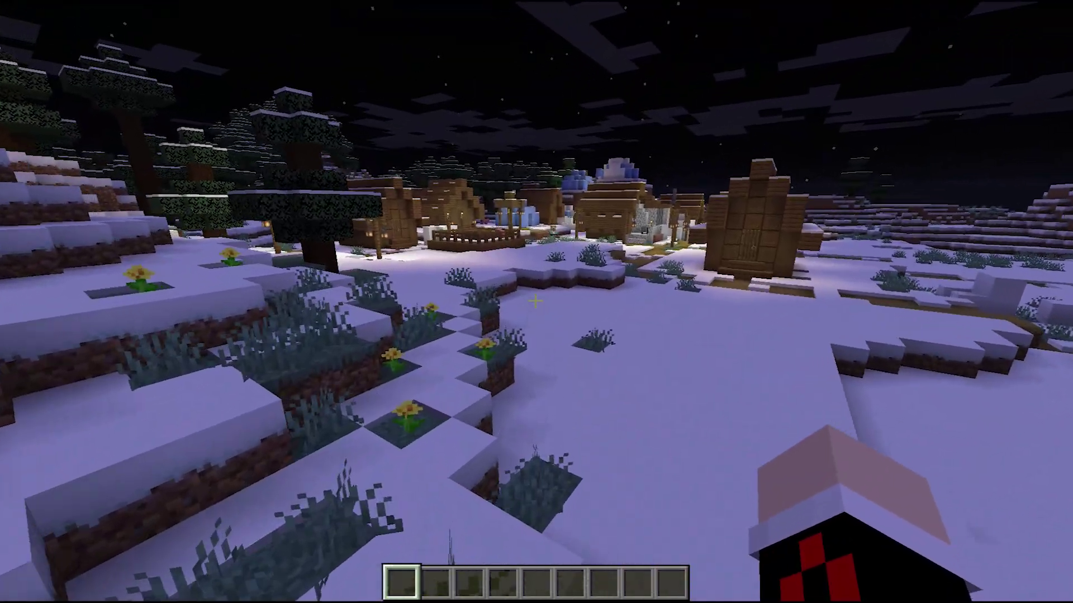
pyautogui.press('w')
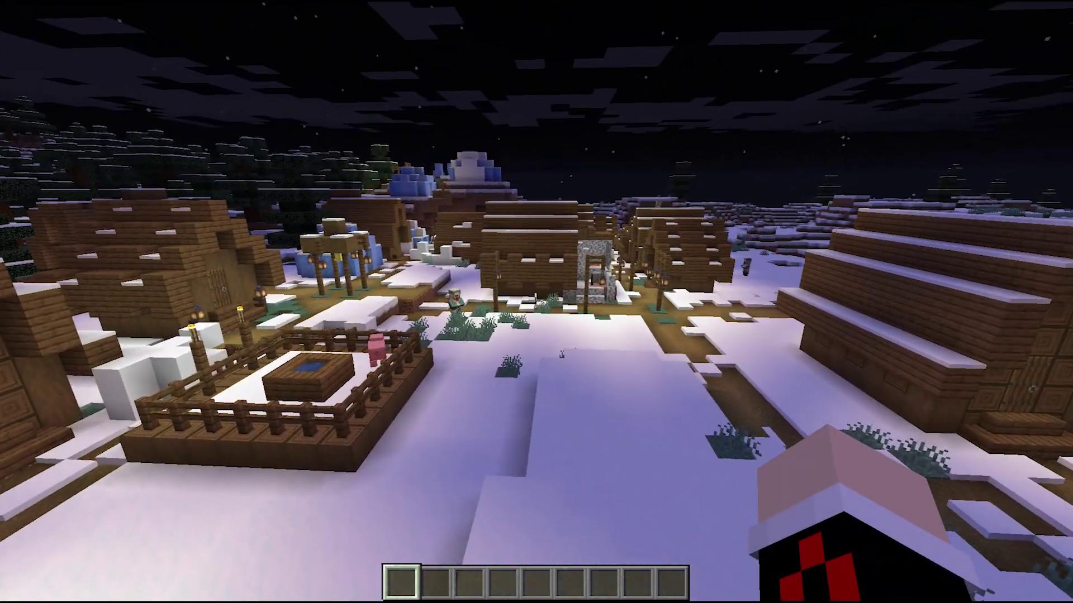
pyautogui.press('t')
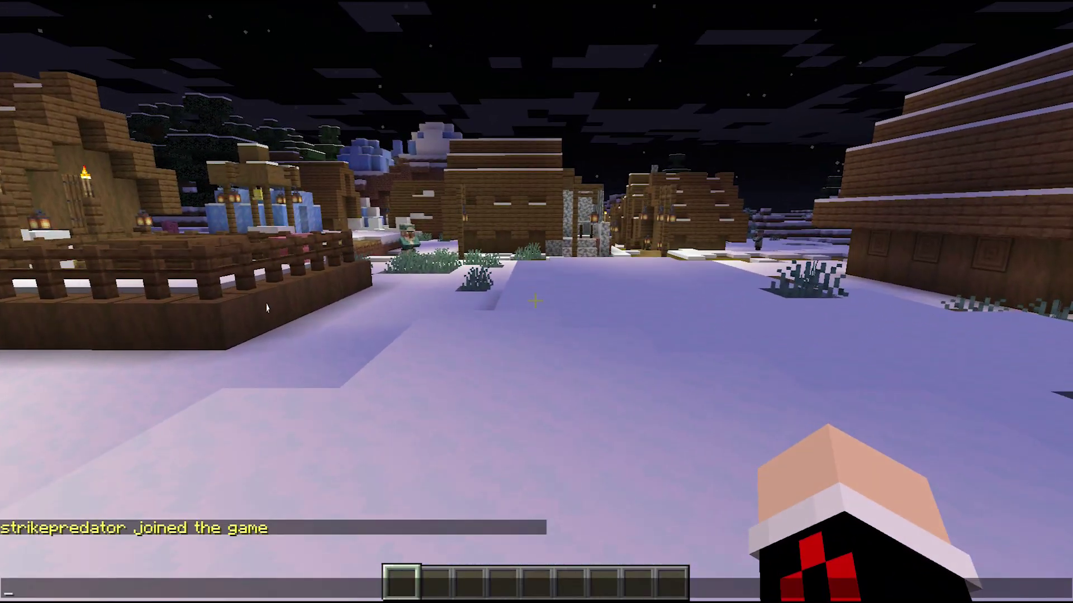
pyautogui.press('Escape')
pyautogui.press('w')
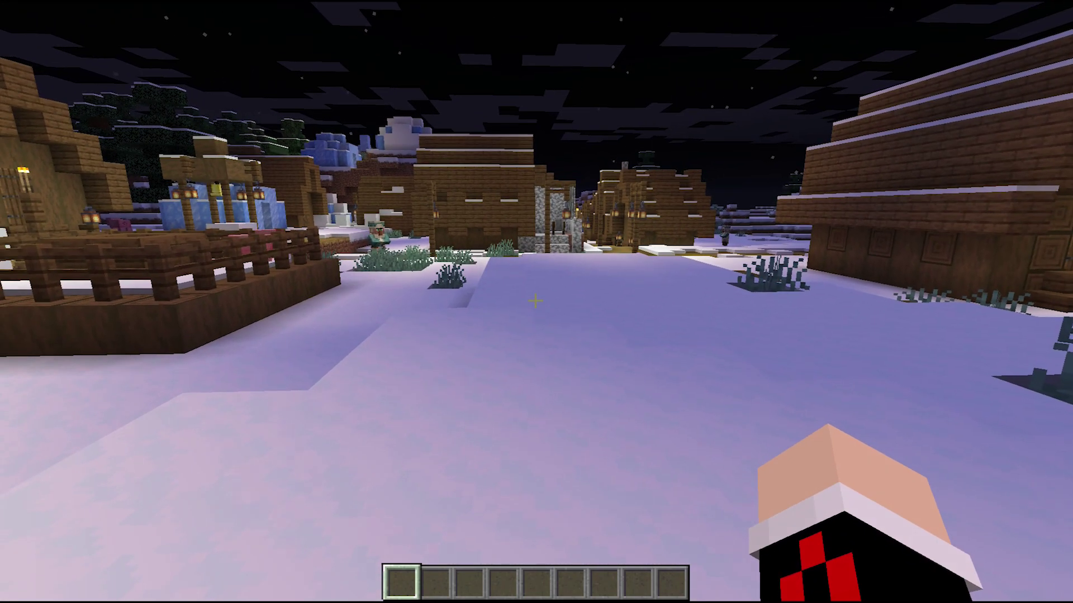
# Reopen the region menu with /uregions and enable Area Visualisation
pyautogui.press('/')
pyautogui.write('uregion')
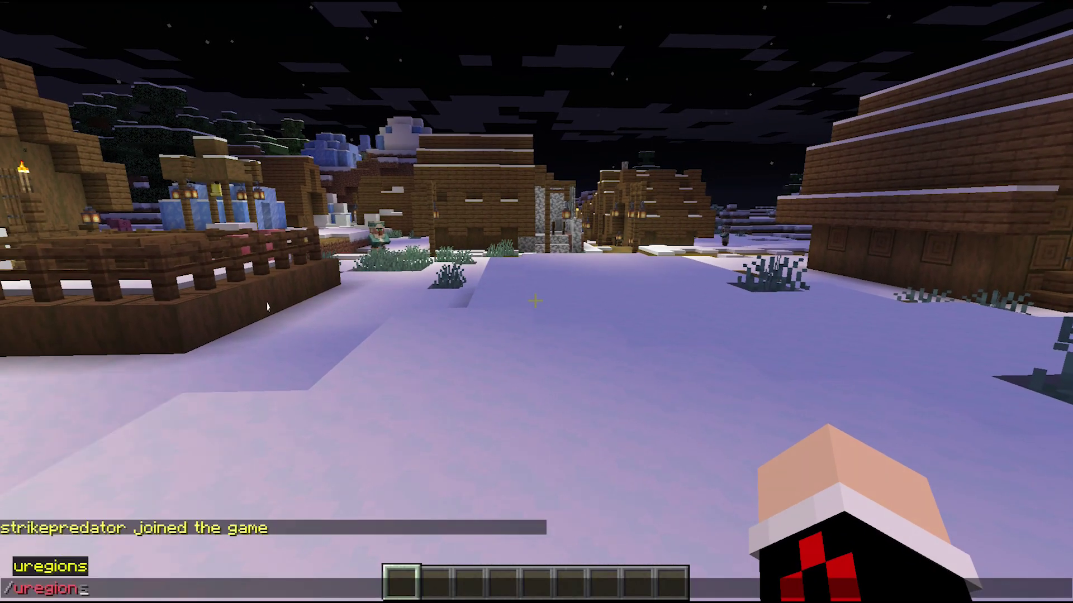
pyautogui.write('s')
pyautogui.press('Return')
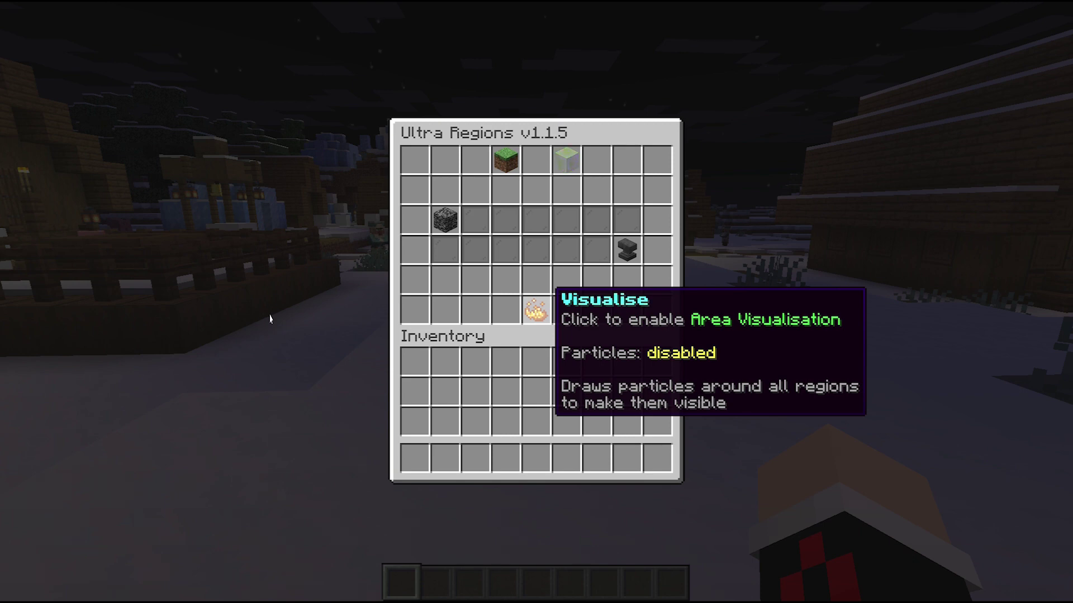
pyautogui.click(537, 310)
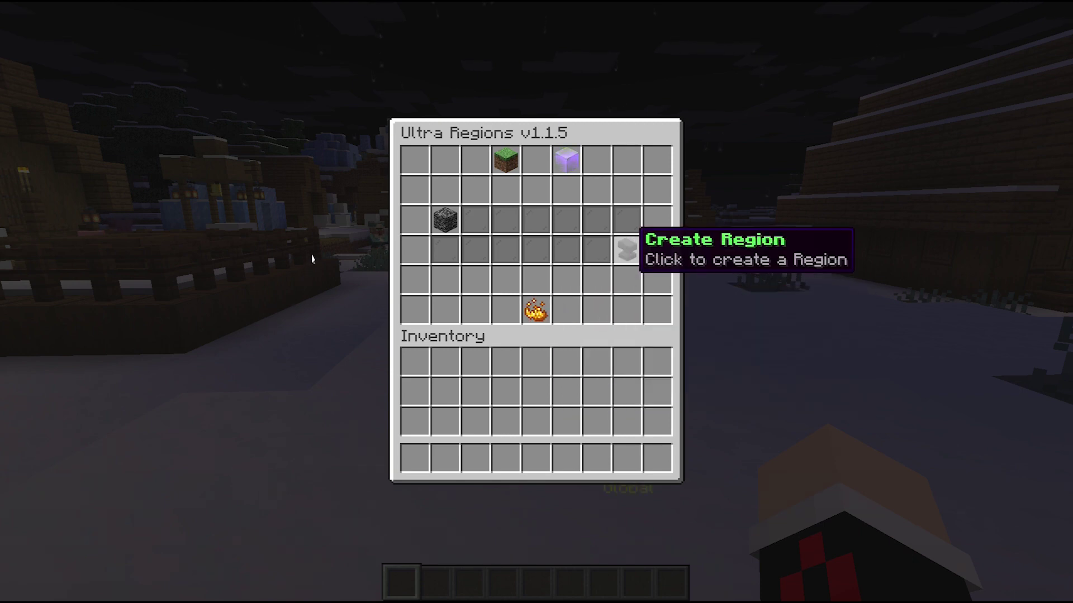
# Create a region named Village with a Cube Shaped Selection
pyautogui.click(627, 250)
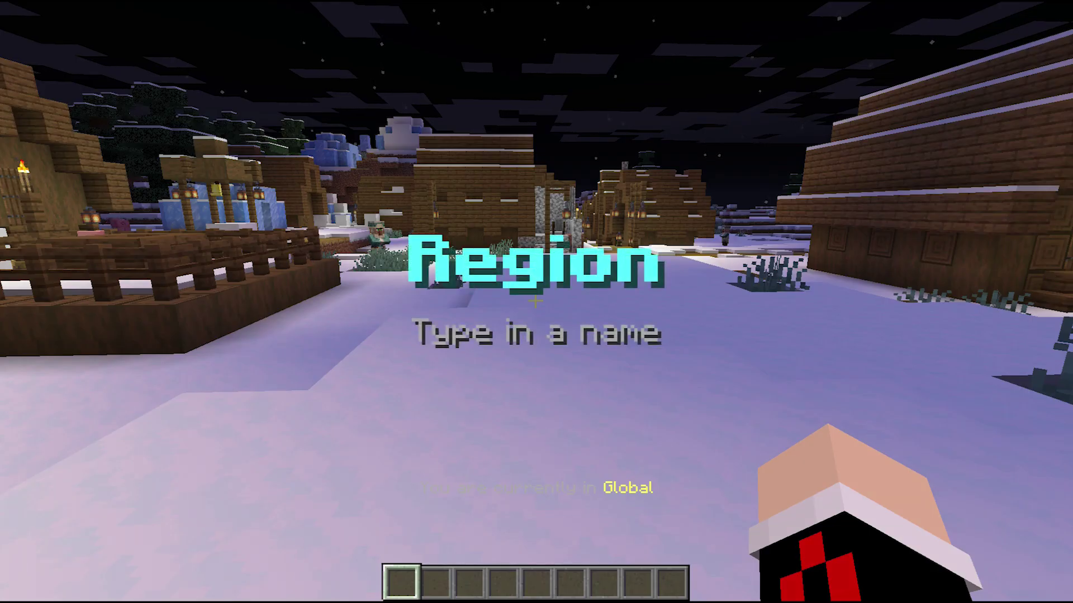
pyautogui.press('t')
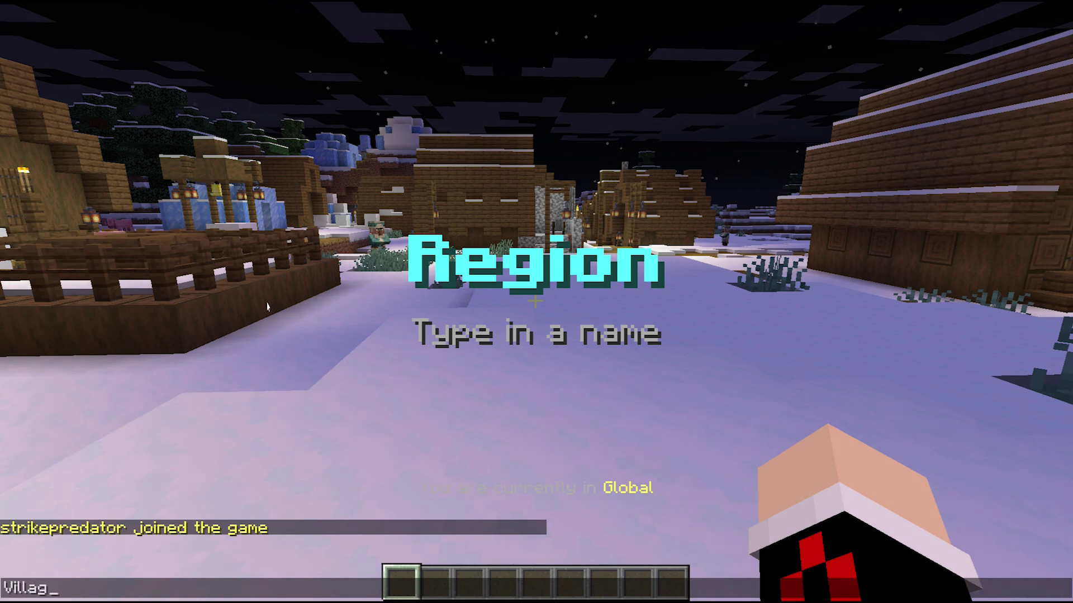
pyautogui.press('Return')
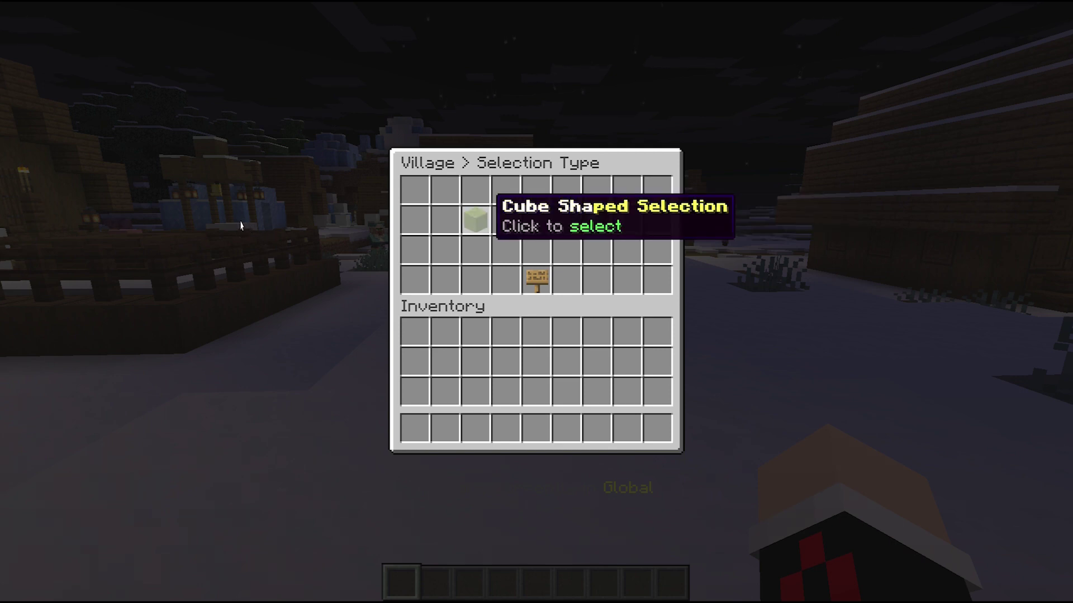
pyautogui.click(475, 219)
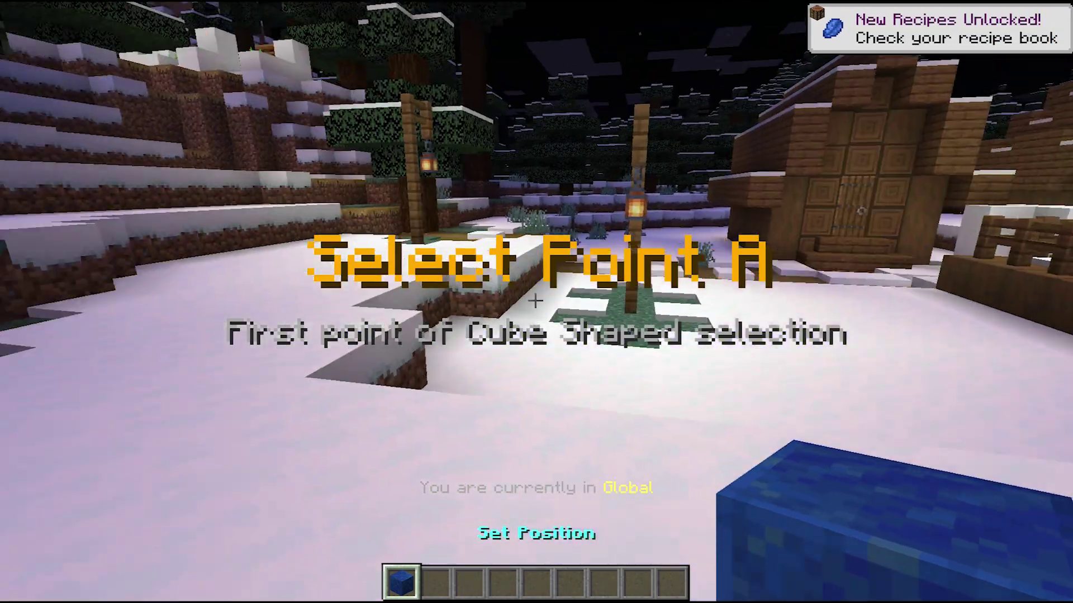
# Set Point A and Point B of the Village region on snow blocks at opposite corners around the houses, and close the menu
pyautogui.press('a')
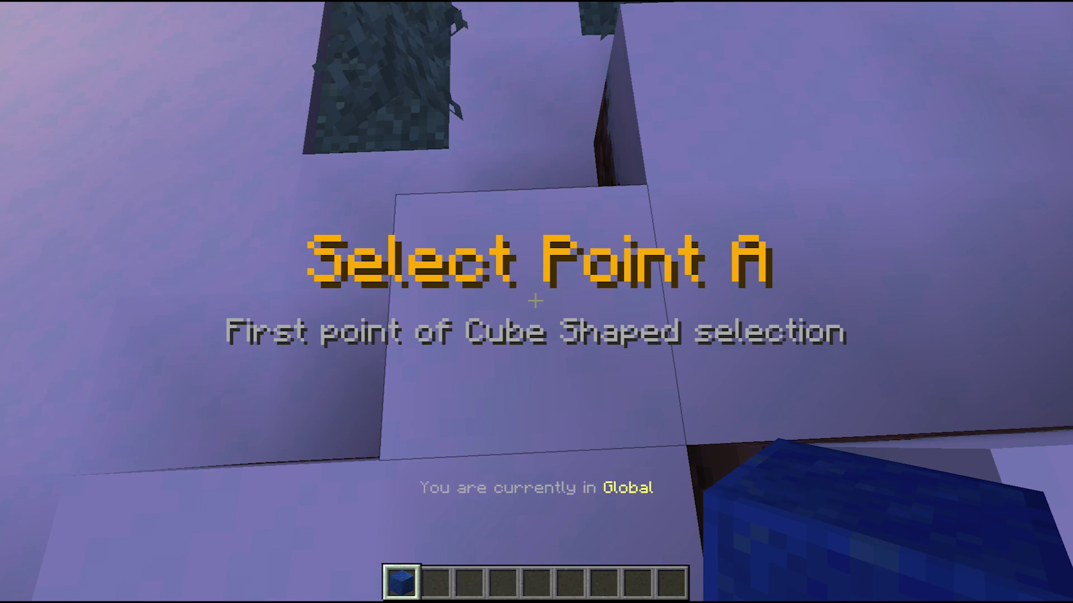
pyautogui.click(535, 301)
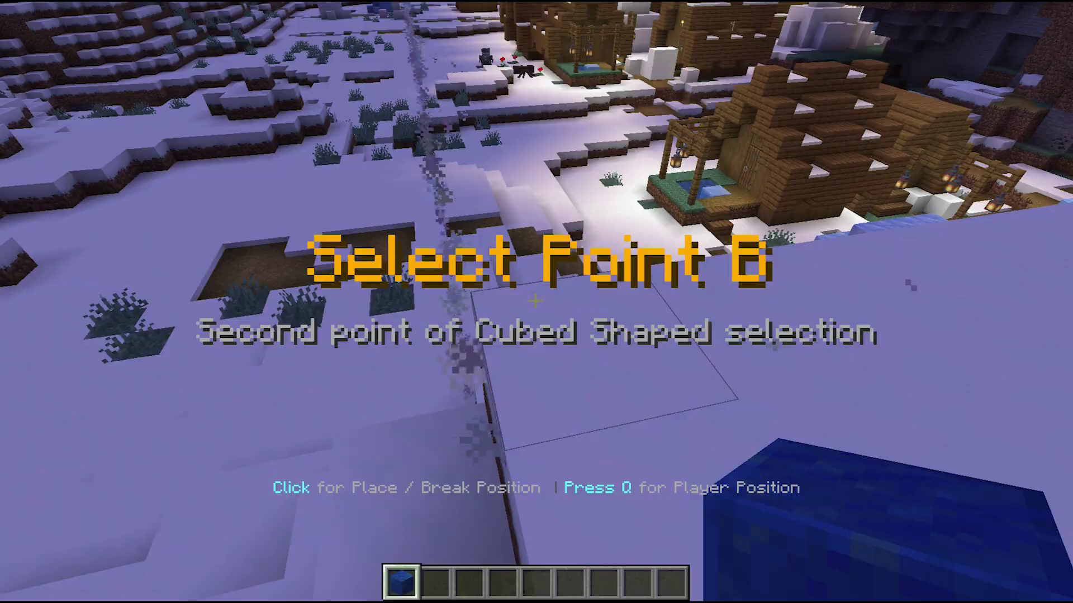
pyautogui.rightClick(535, 302)
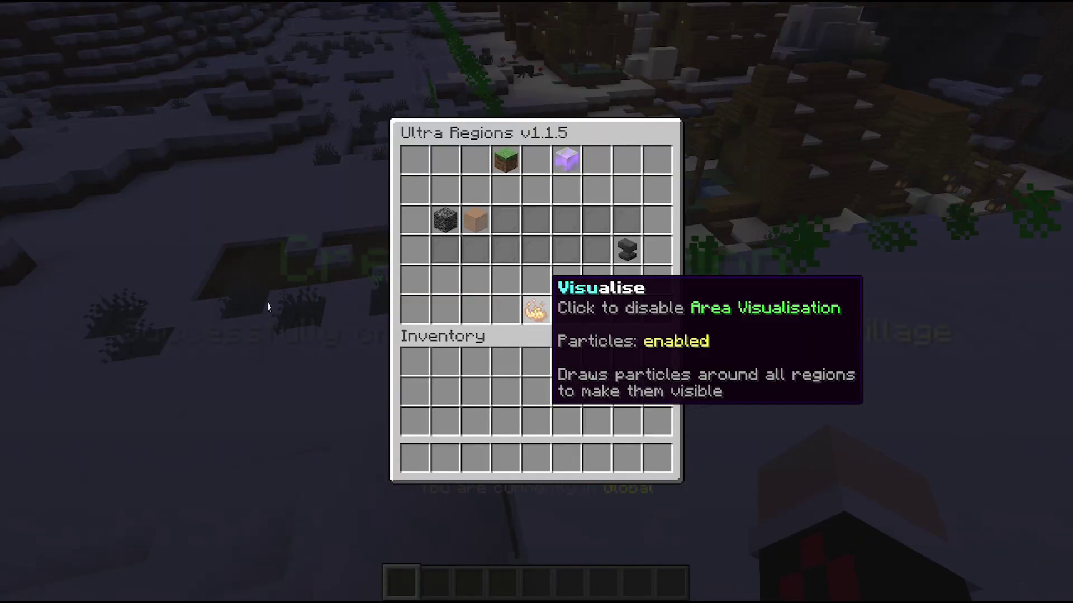
pyautogui.press('Escape')
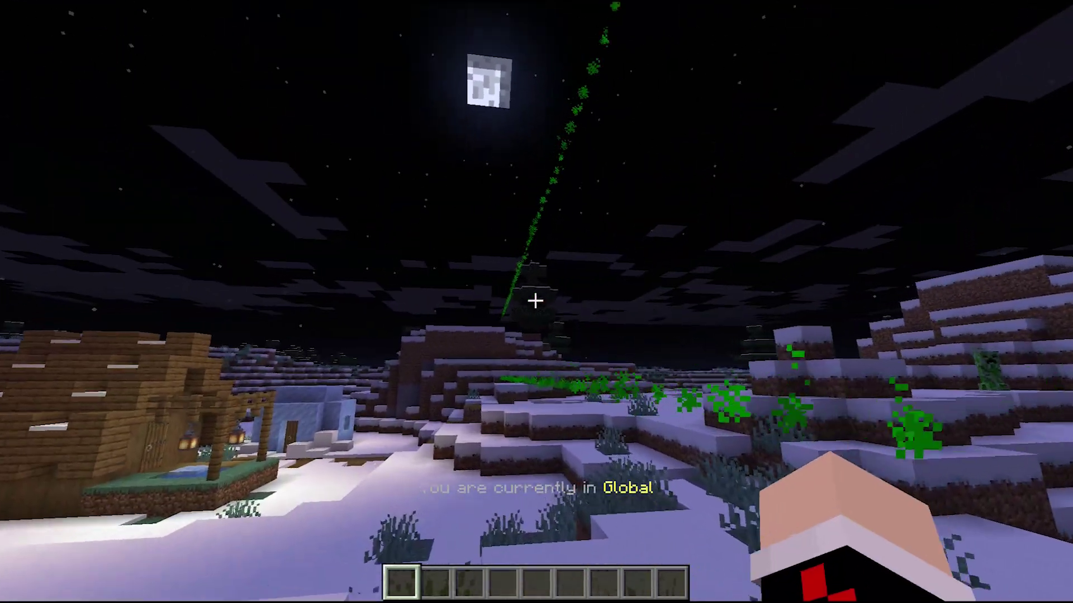
pyautogui.press('w')
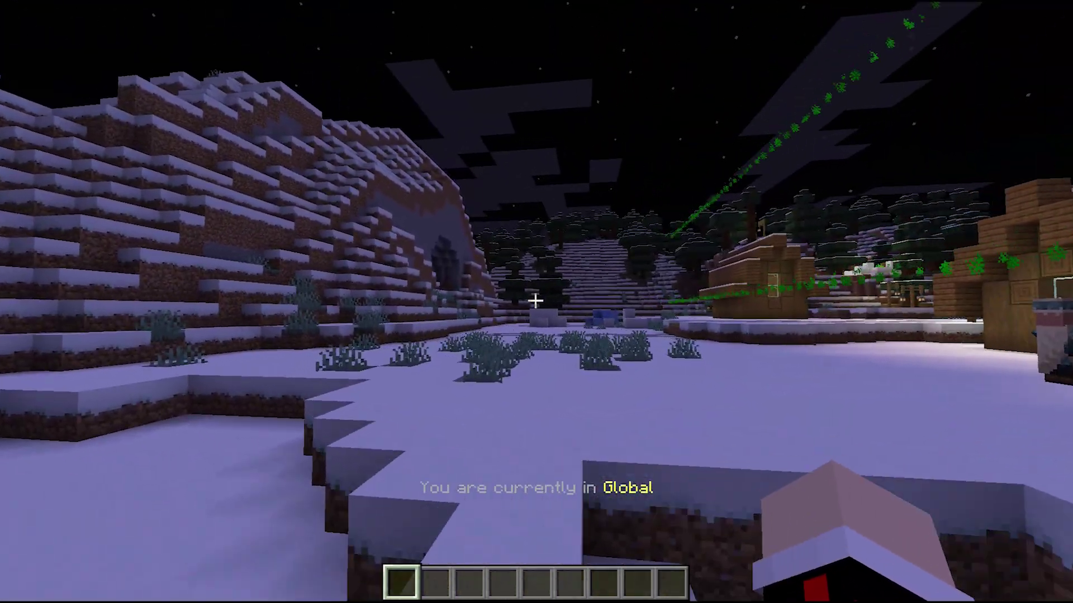
# Fly around the Village region and inspect its green particle outline along the houses from every side
pyautogui.press('w')
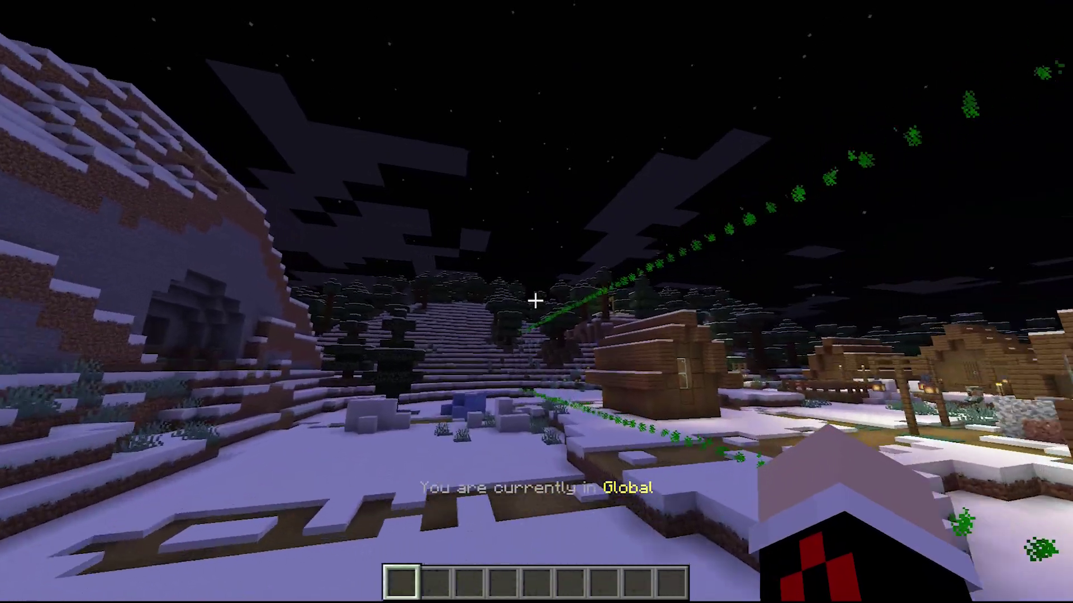
pyautogui.press('w')
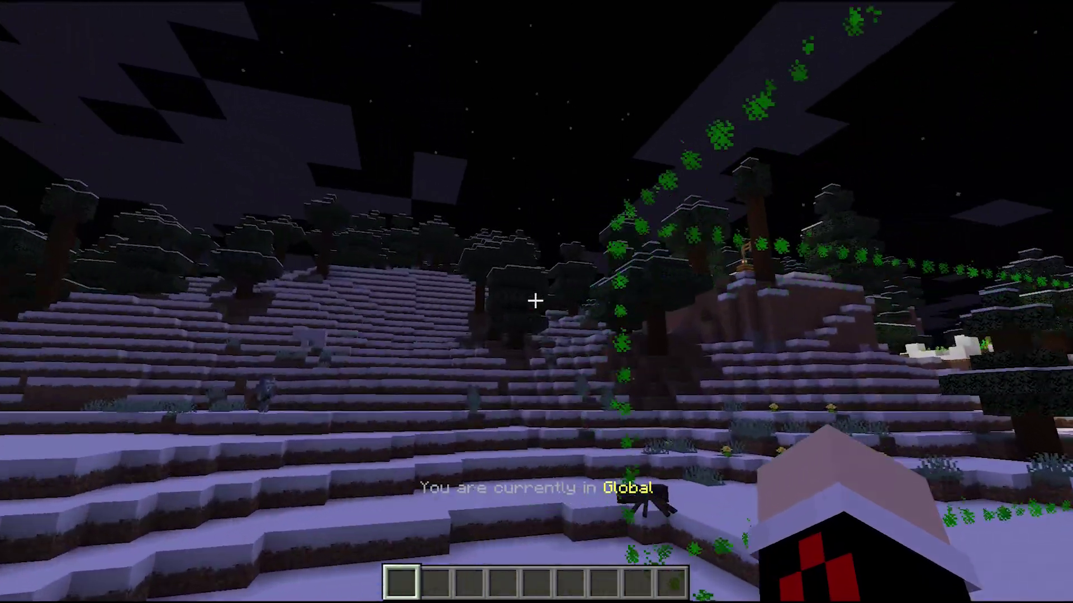
pyautogui.press('w')
pyautogui.press('space')
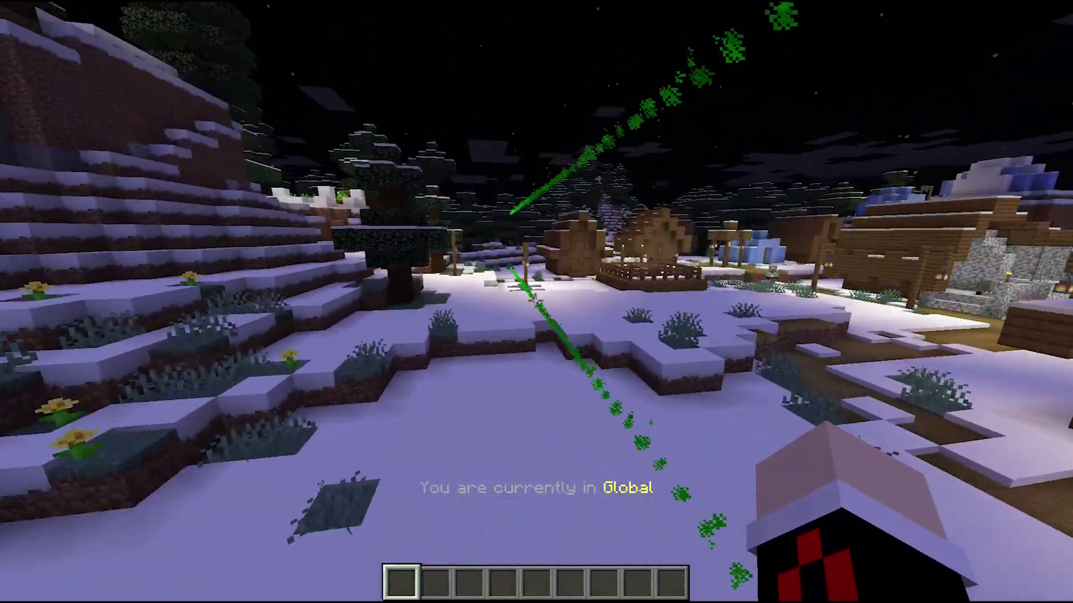
pyautogui.press('w')
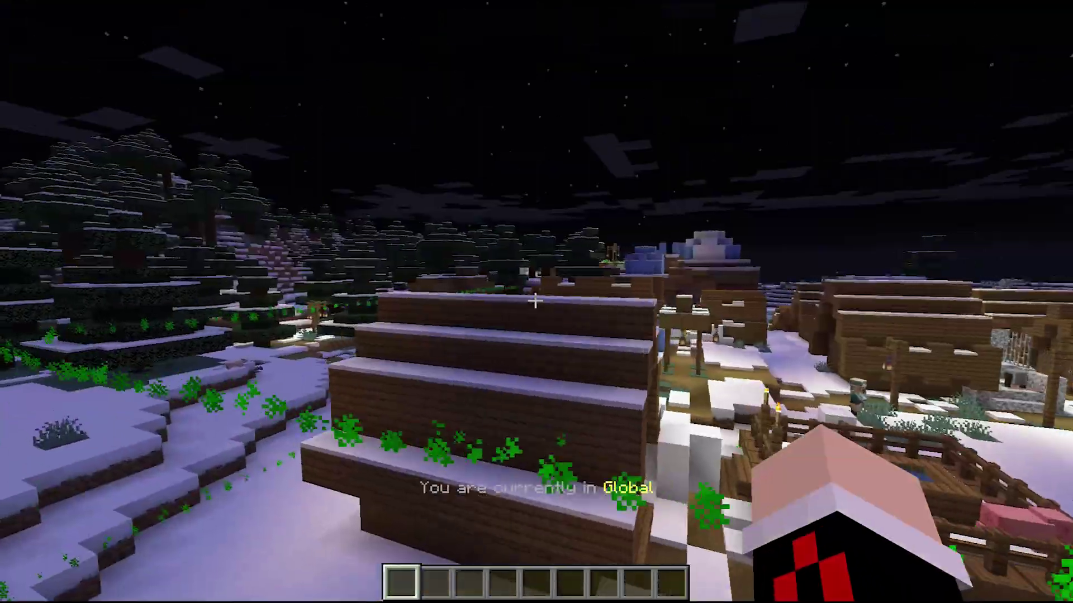
pyautogui.press('w')
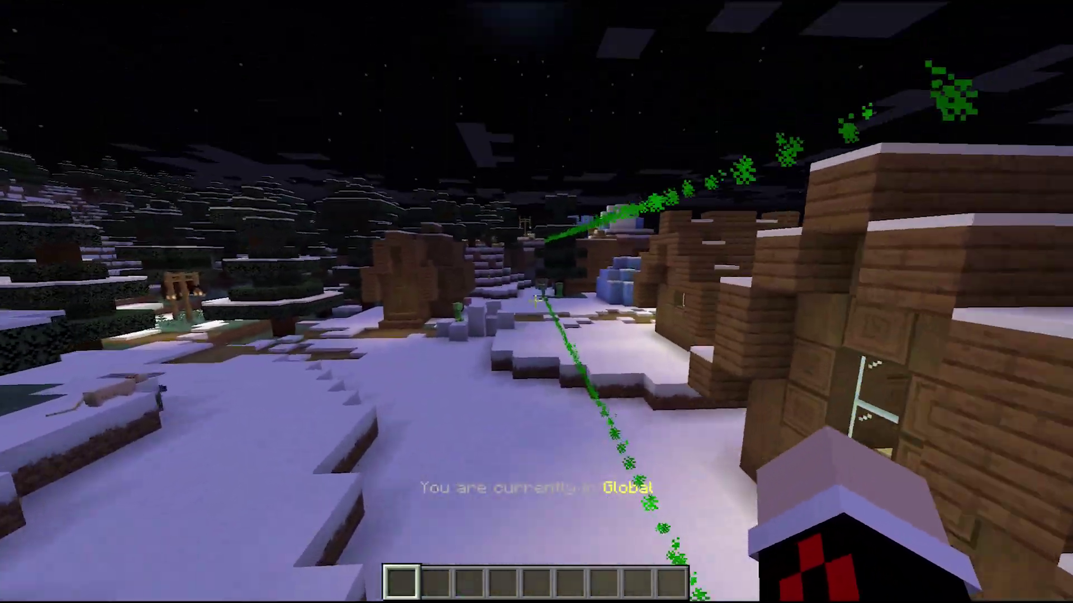
pyautogui.press('w')
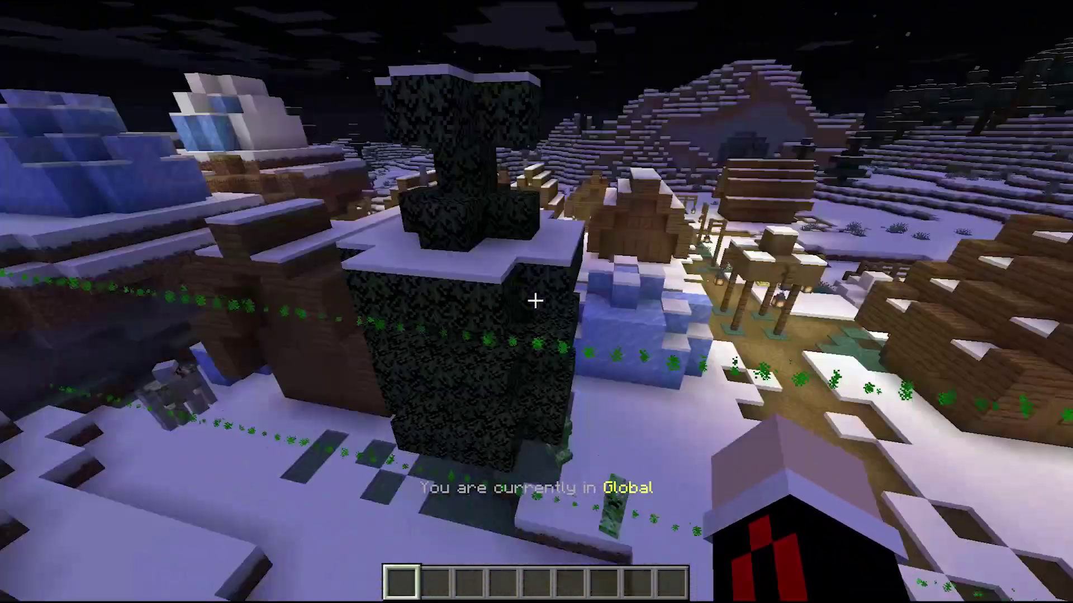
pyautogui.press('w')
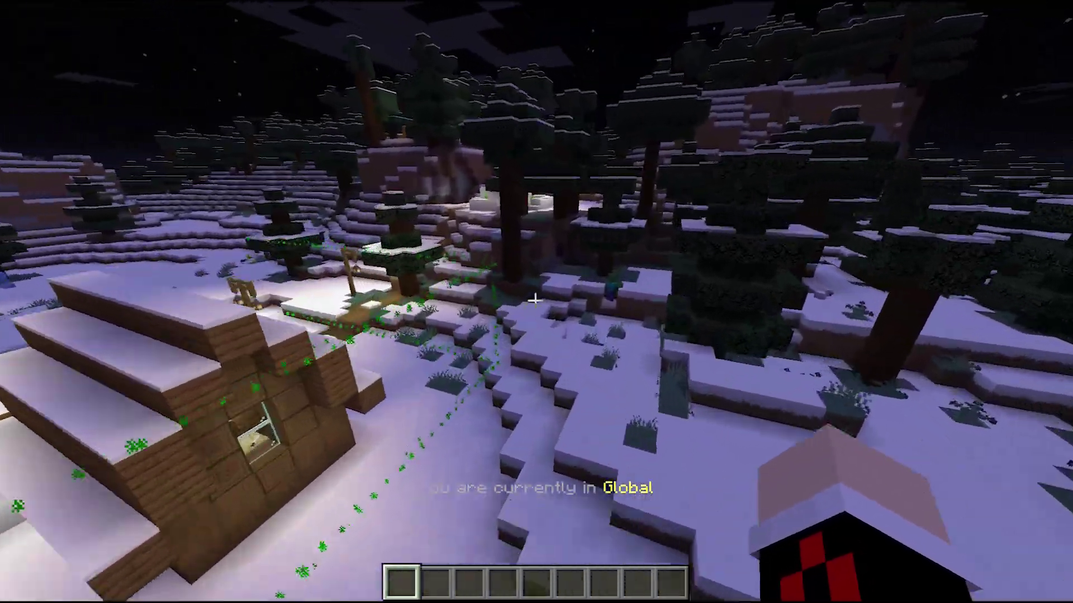
pyautogui.press('w')
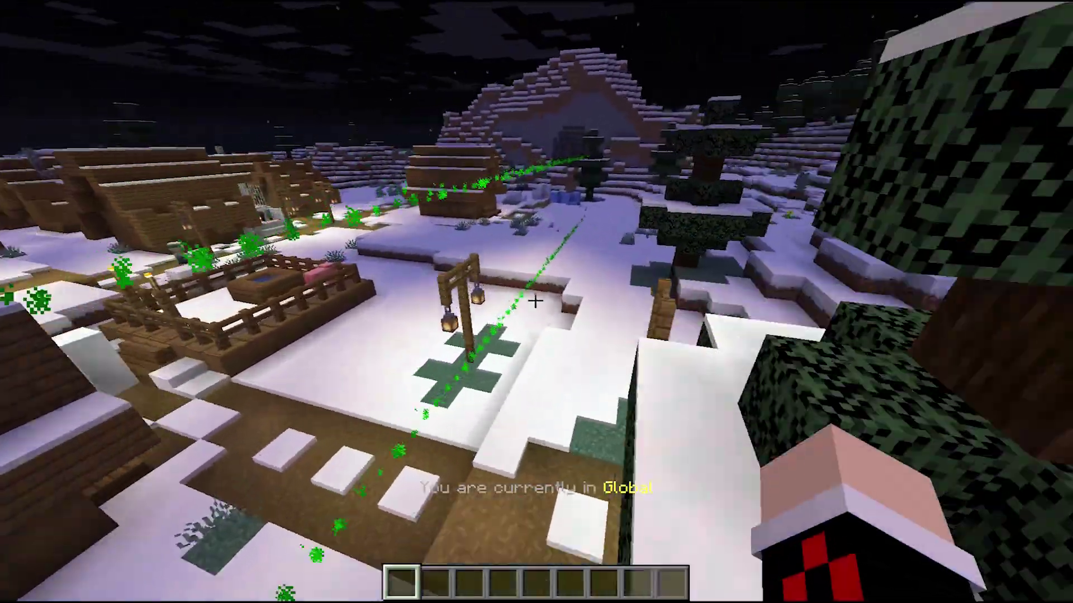
pyautogui.press('w')
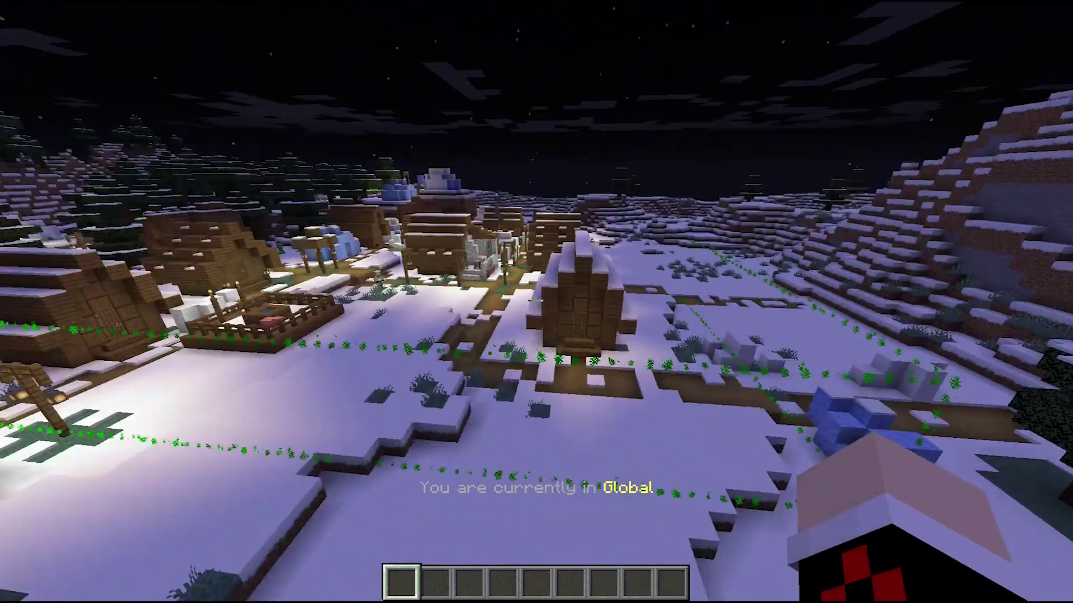
pyautogui.press('w')
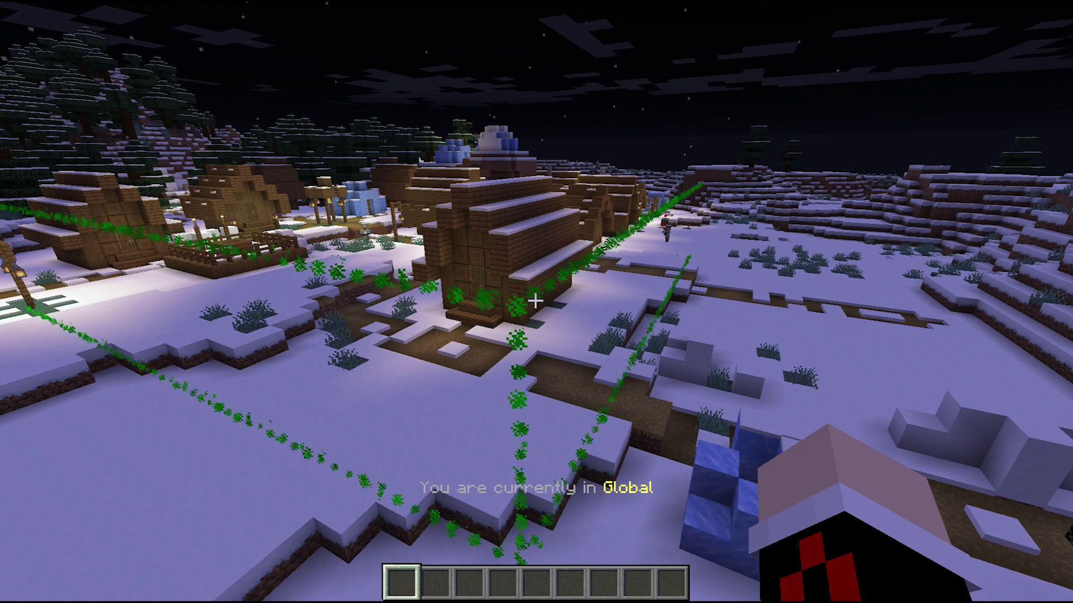
pyautogui.press('w')
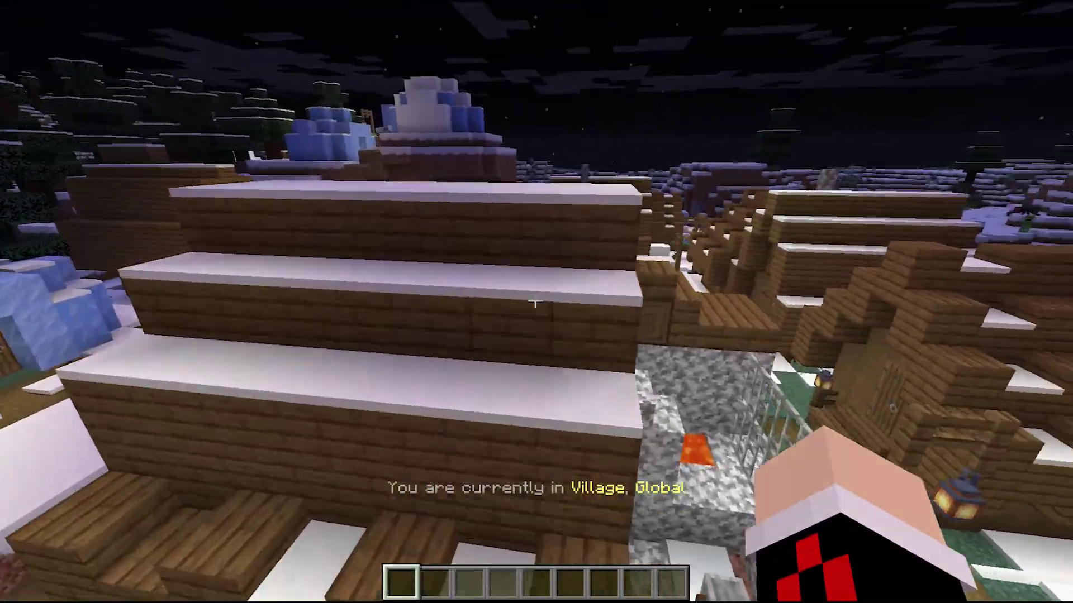
# Pick a snow layer and a grass block from the terrain while flying across the village to the farm plots
pyautogui.middleClick(535, 301)
pyautogui.press('space')
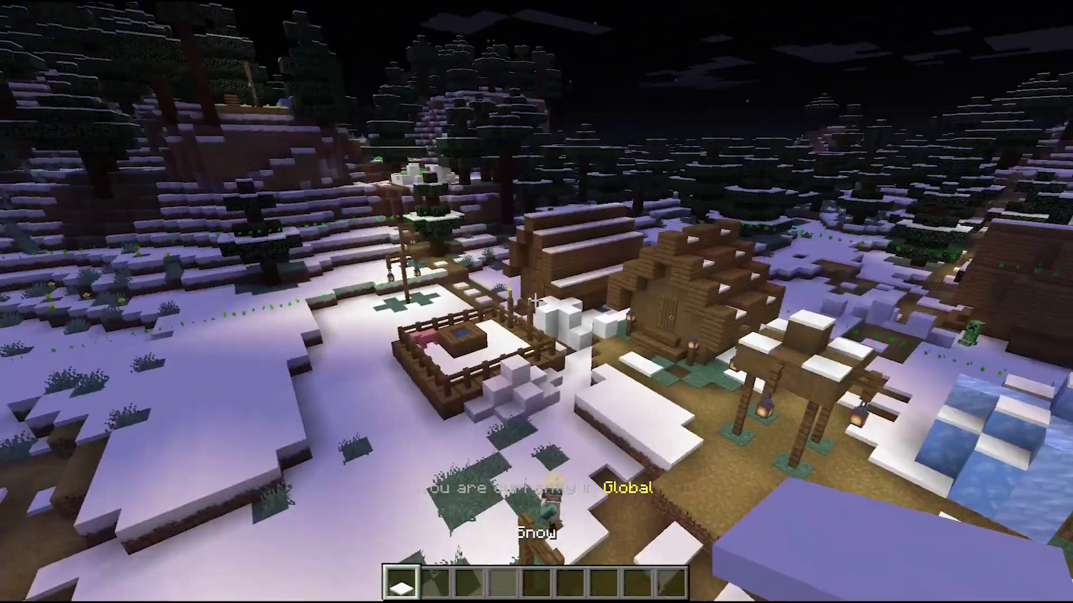
pyautogui.press('w')
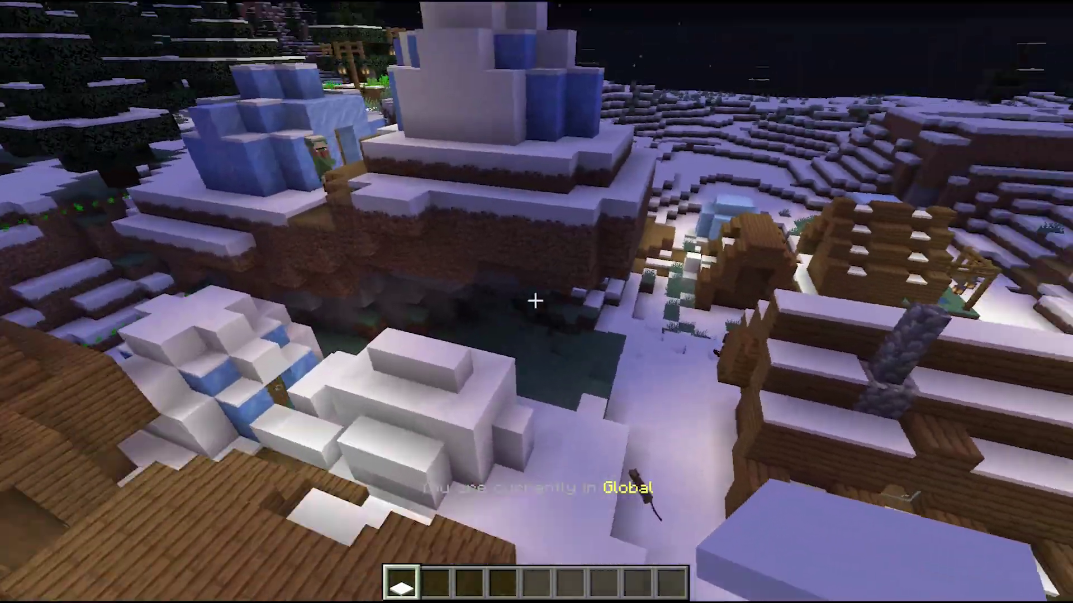
pyautogui.middleClick(535, 301)
pyautogui.press('w')
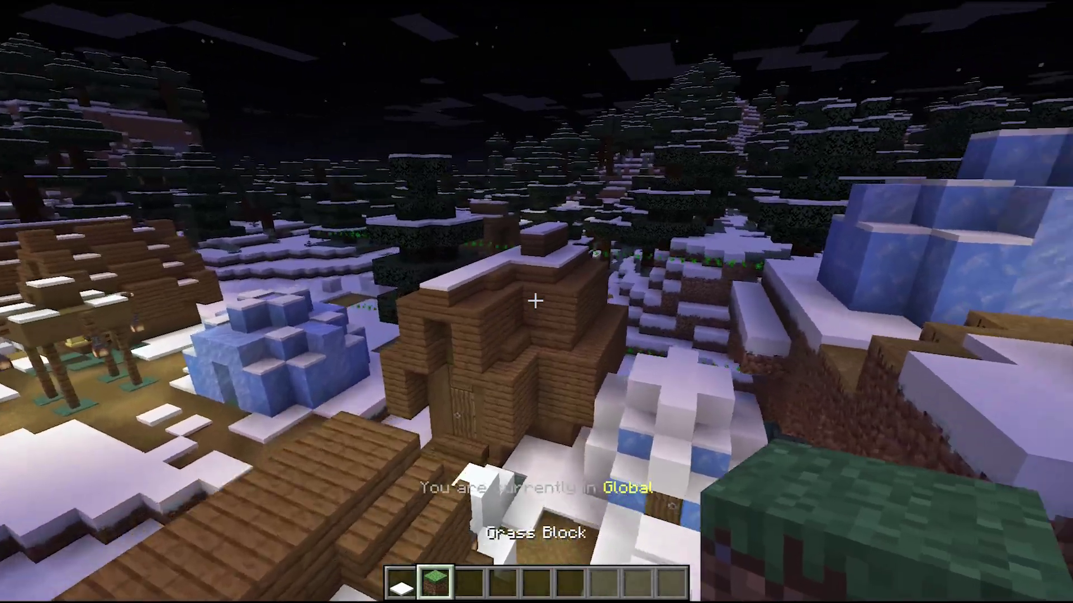
pyautogui.press('w')
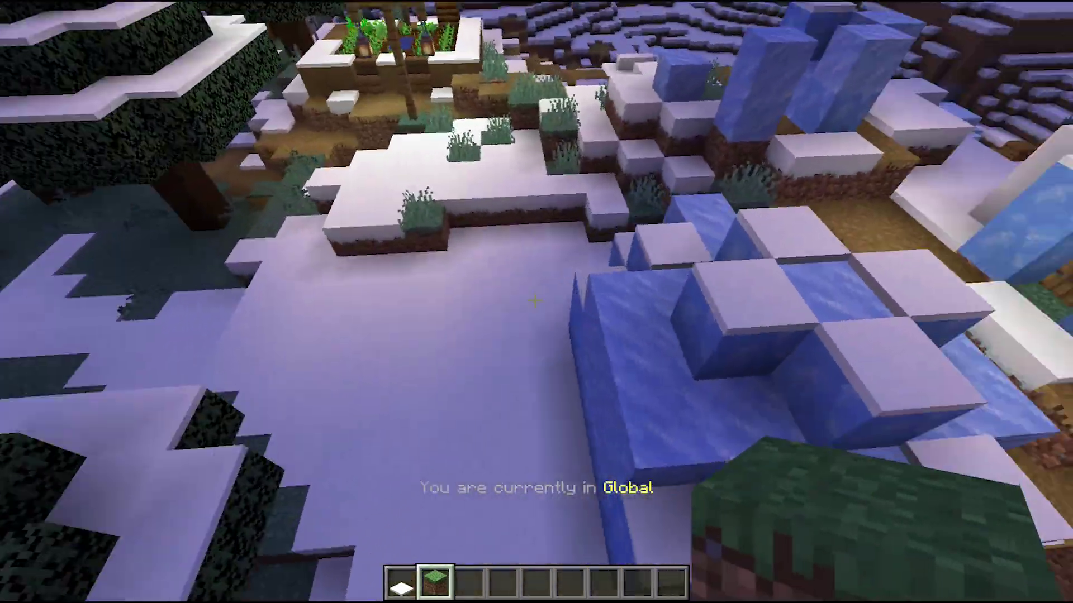
pyautogui.press('w')
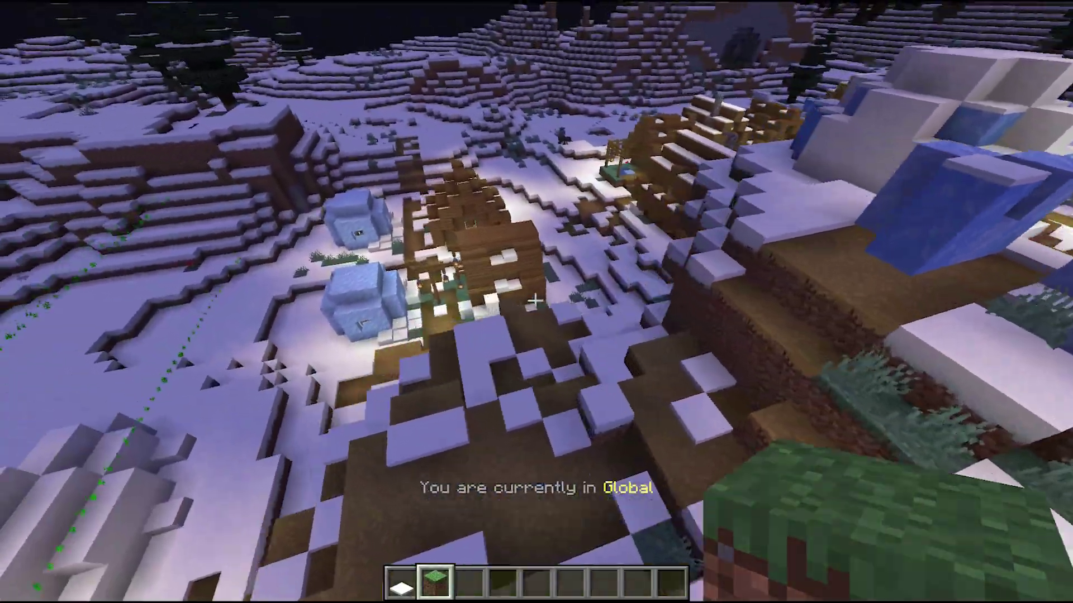
pyautogui.press('w')
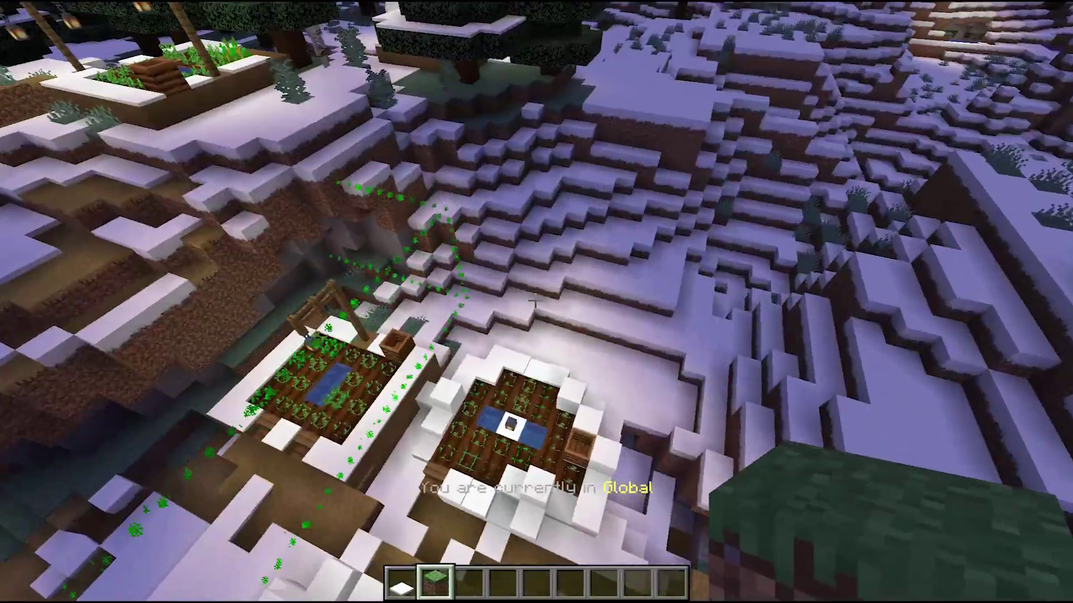
# Build a tall pillar of grass blocks on the snow beside the farm plots, and switch to an empty hand
pyautogui.press('shift')
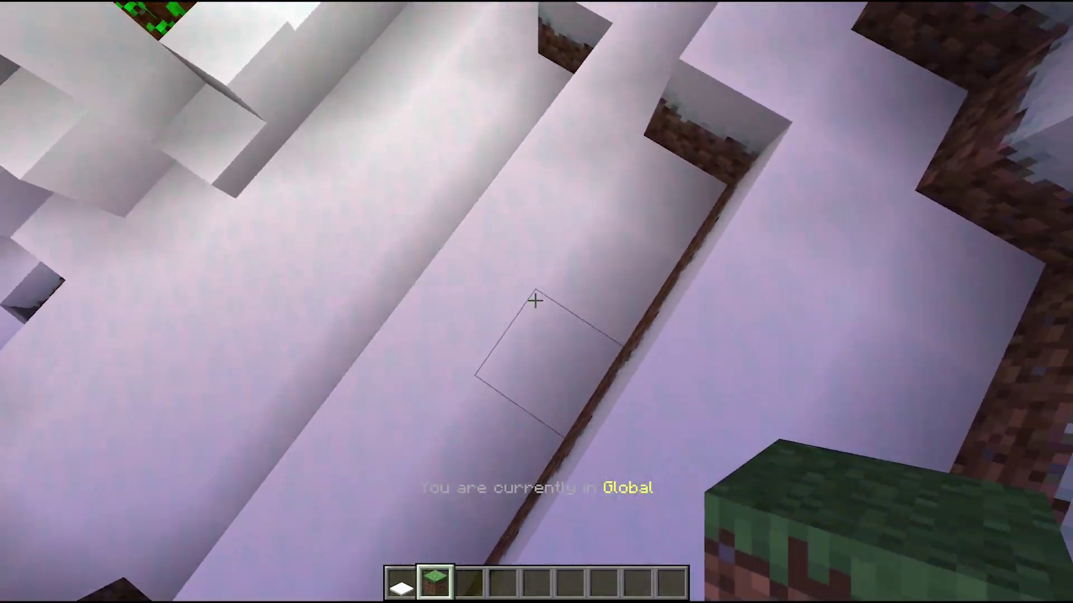
pyautogui.rightClick(535, 301)
pyautogui.press('space')
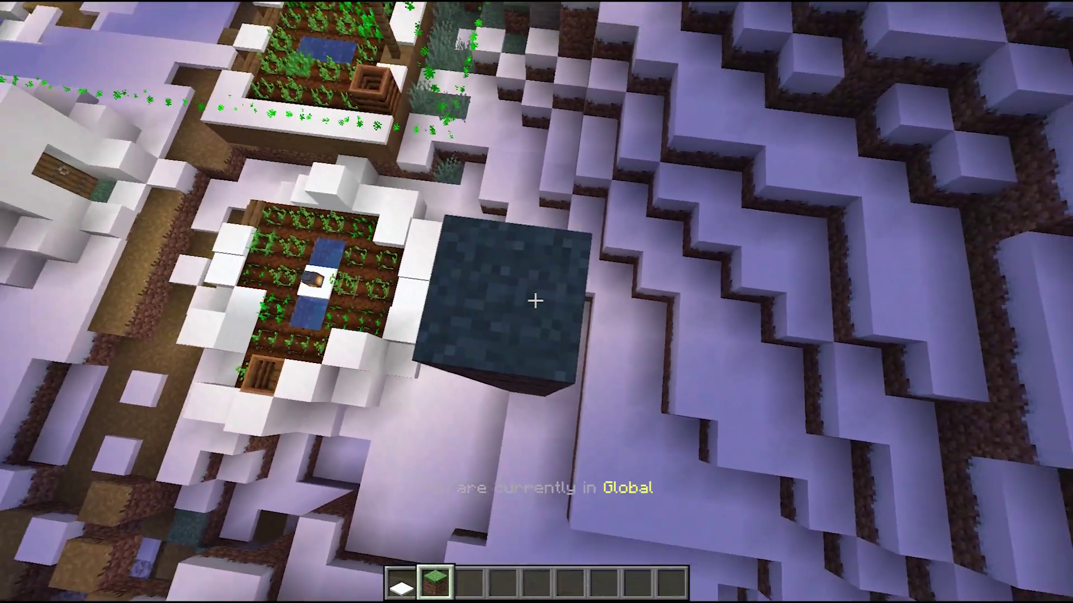
pyautogui.press('space')
pyautogui.rightClick(535, 301)
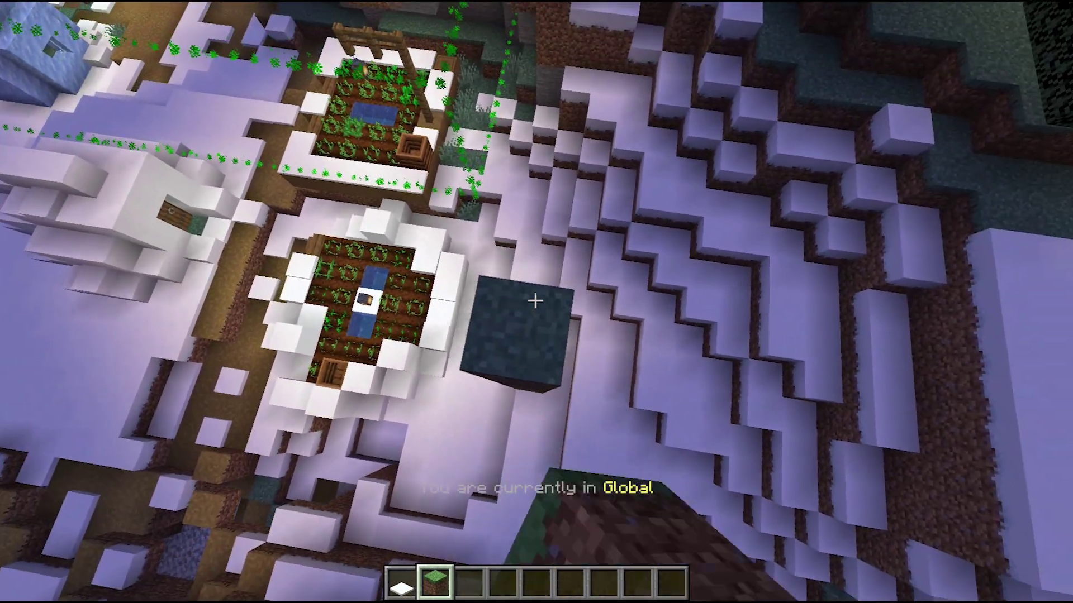
pyautogui.press('space')
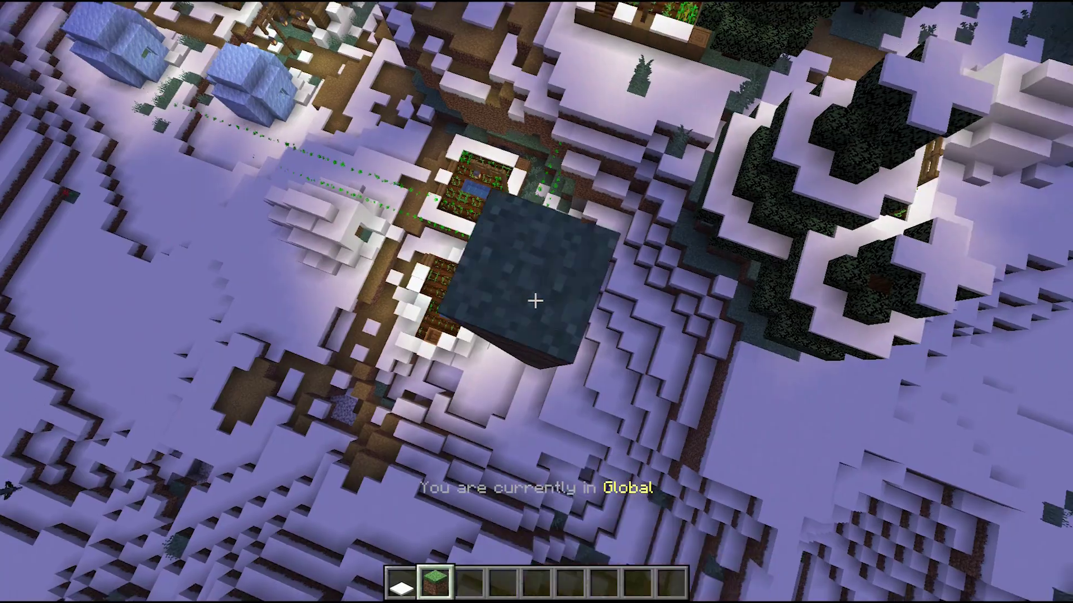
pyautogui.press('space')
pyautogui.rightClick(535, 300)
pyautogui.rightClick(535, 301)
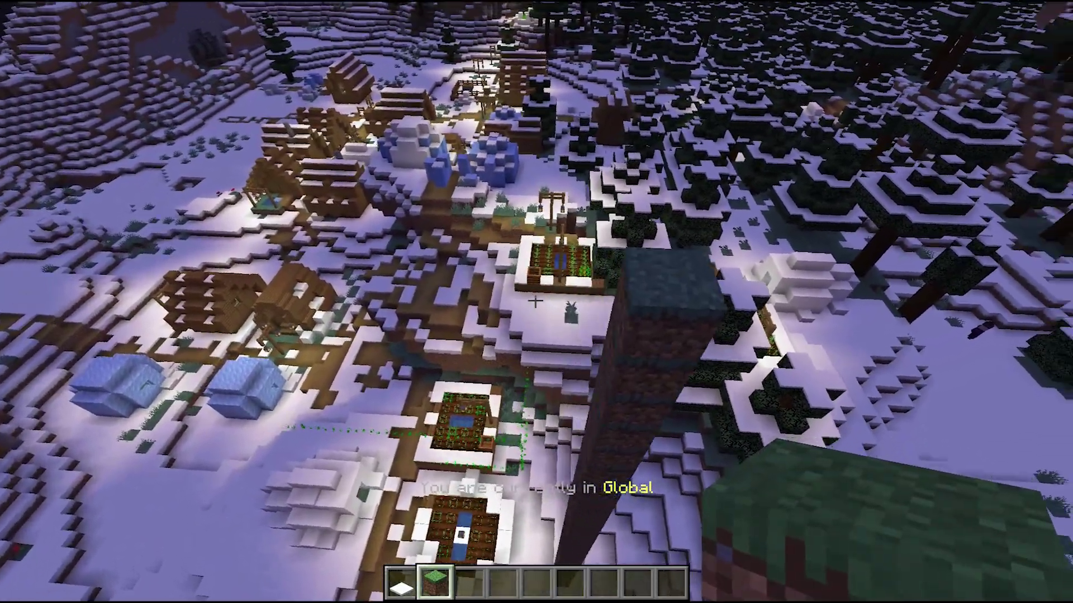
pyautogui.press('3')
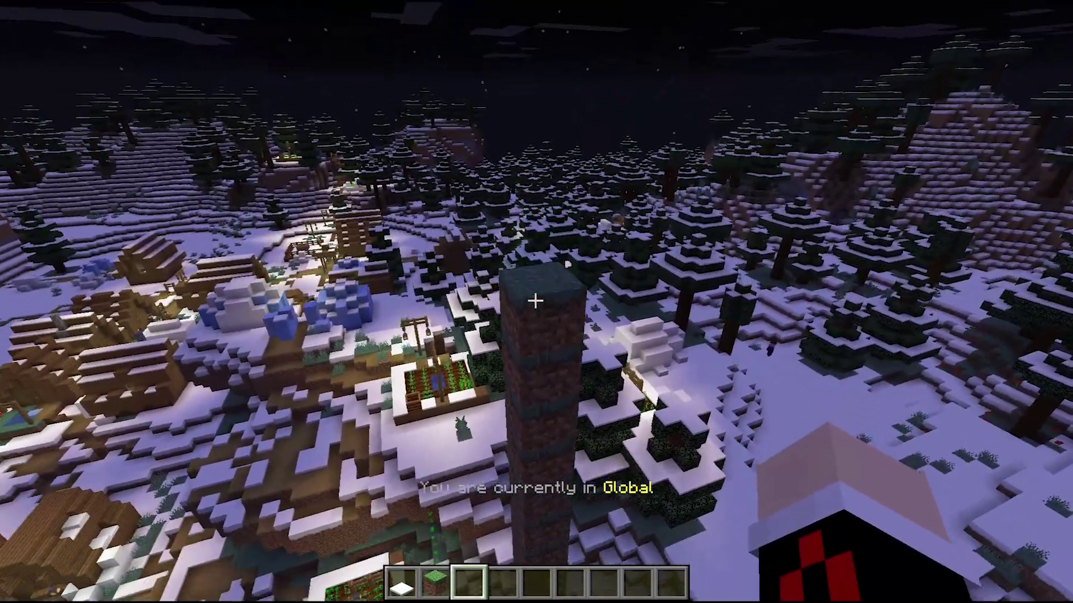
pyautogui.press('a')
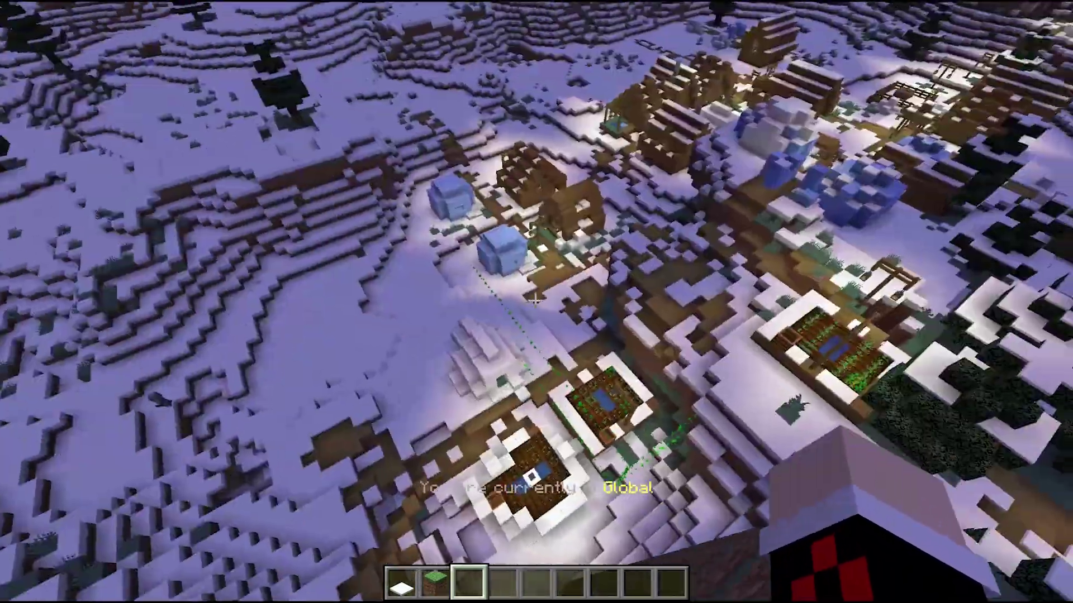
# Fly back above the houses, open the Village region's settings through /uregions and delete the region
pyautogui.moveTo(535, 300)
pyautogui.press('w')
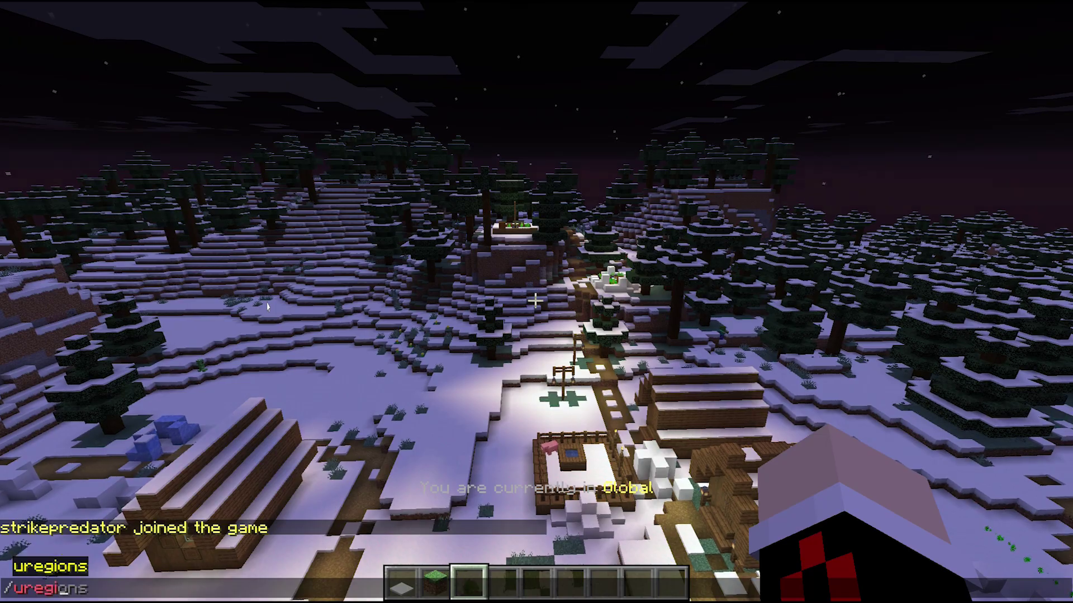
pyautogui.press('Return')
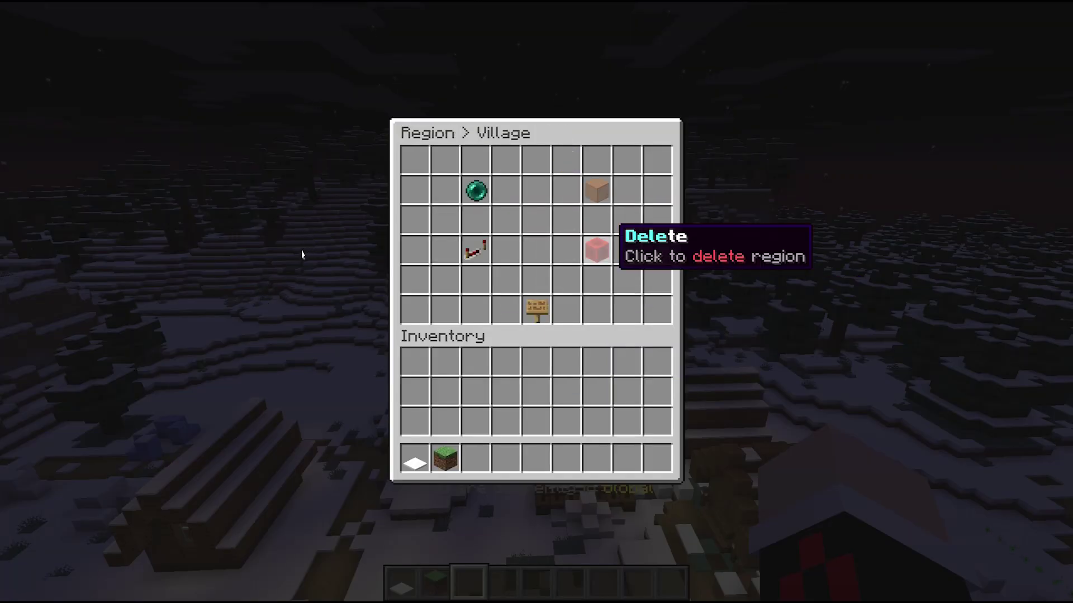
pyautogui.click(597, 250)
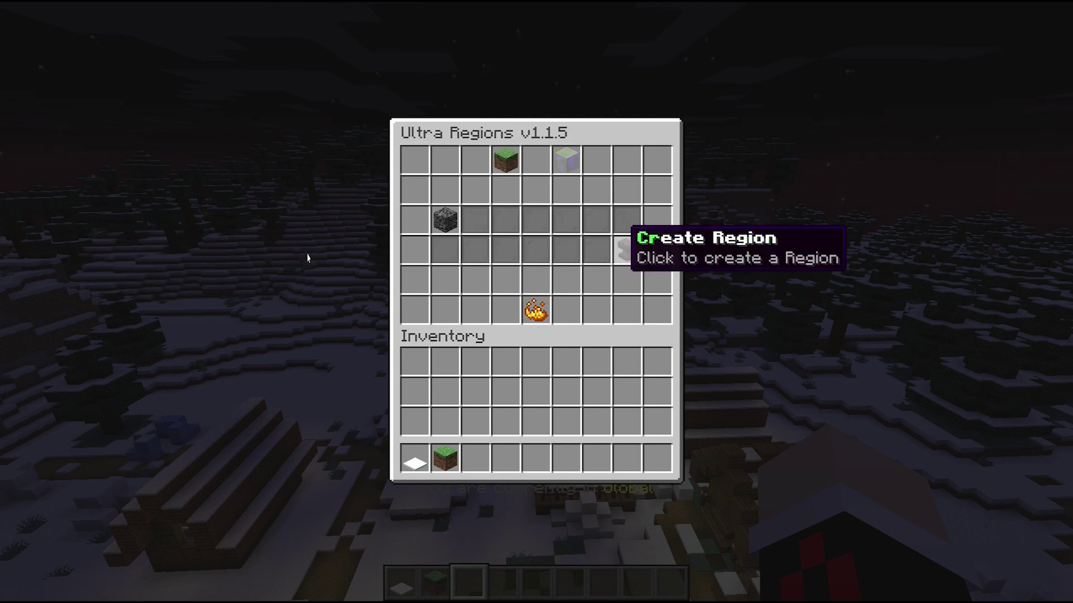
# Create a new region named Village with a Cube Shaped Selection
pyautogui.click(618, 251)
pyautogui.write('tVillage')
pyautogui.press('Return')
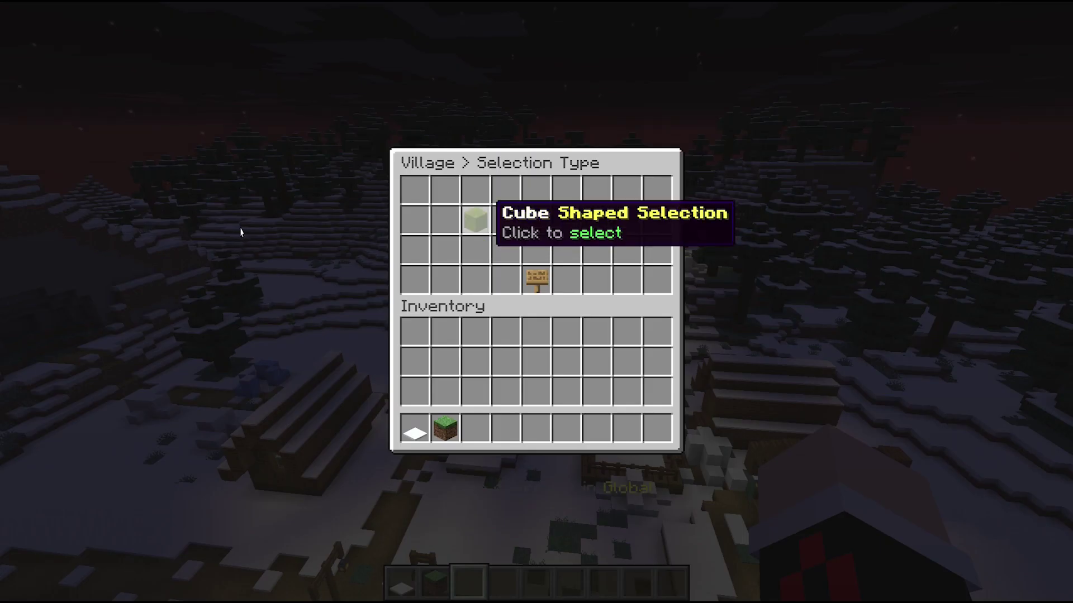
pyautogui.click(476, 219)
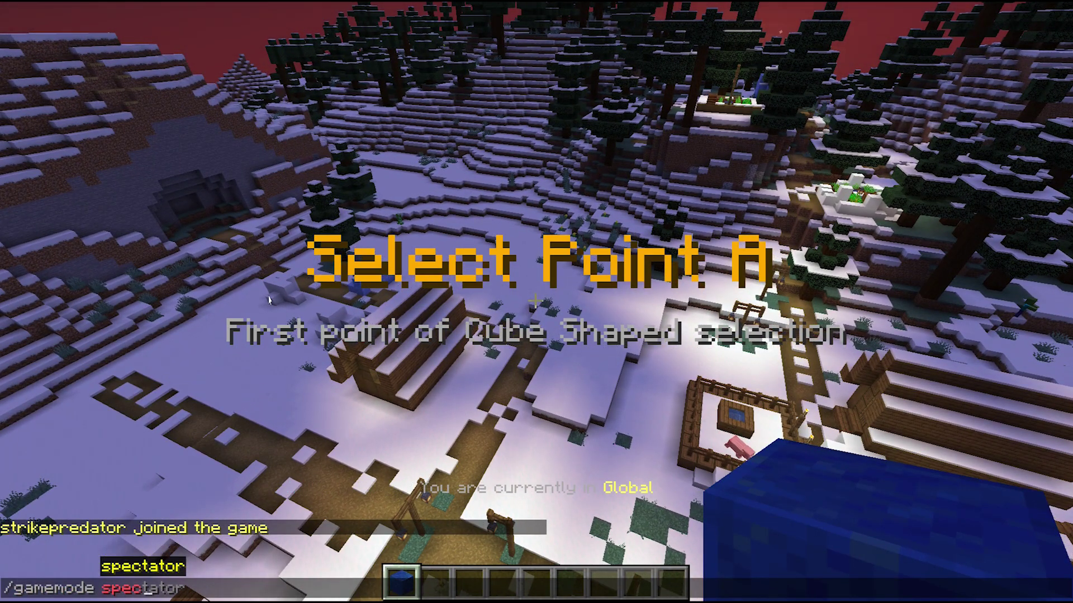
# Switch to spectator mode with /gamemode spectator and fly down through the terrain deep underground
pyautogui.press('Return')
pyautogui.press('w')
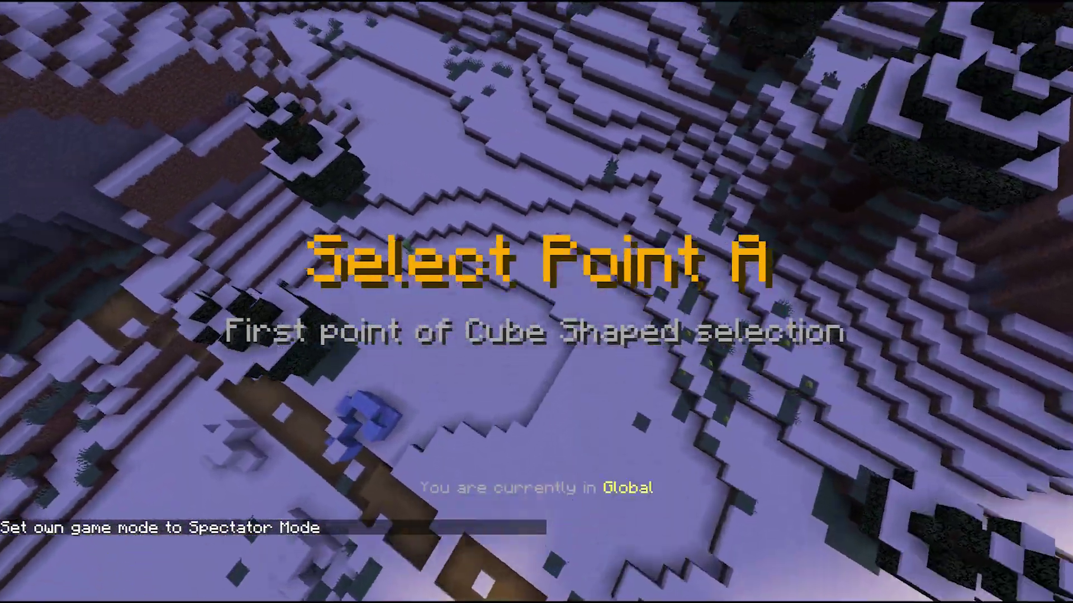
pyautogui.press('w')
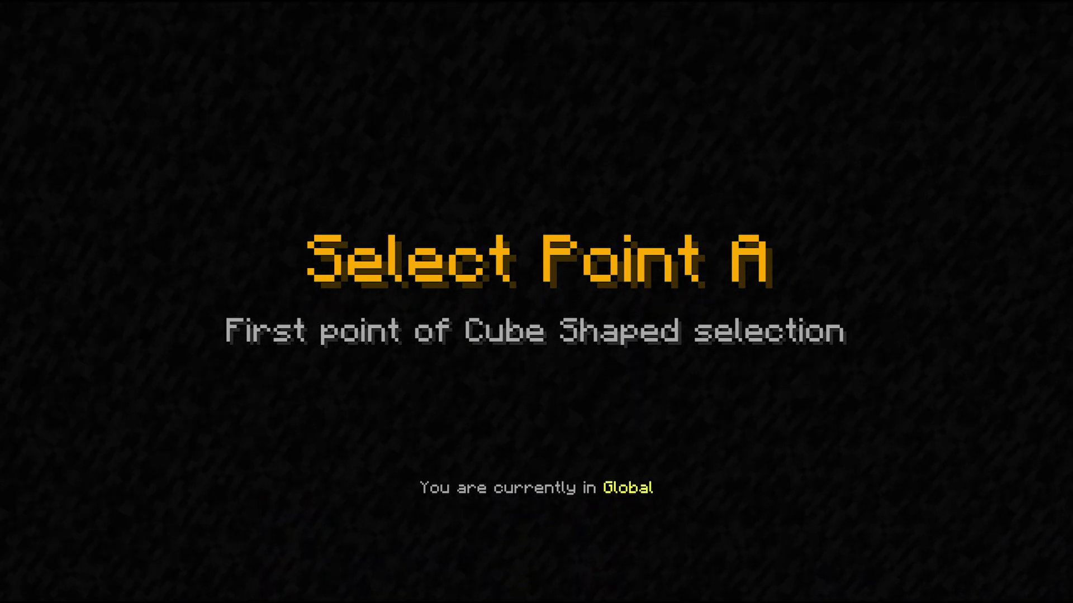
# Switch the game mode back to creative with /gamemode creative while underground
pyautogui.press('t')
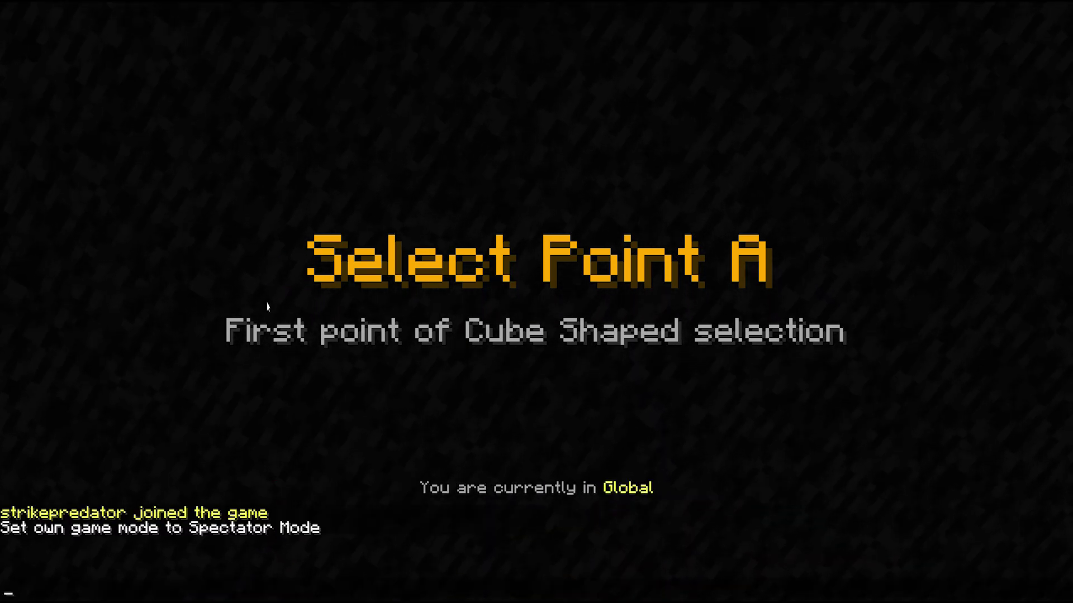
pyautogui.press('Up')
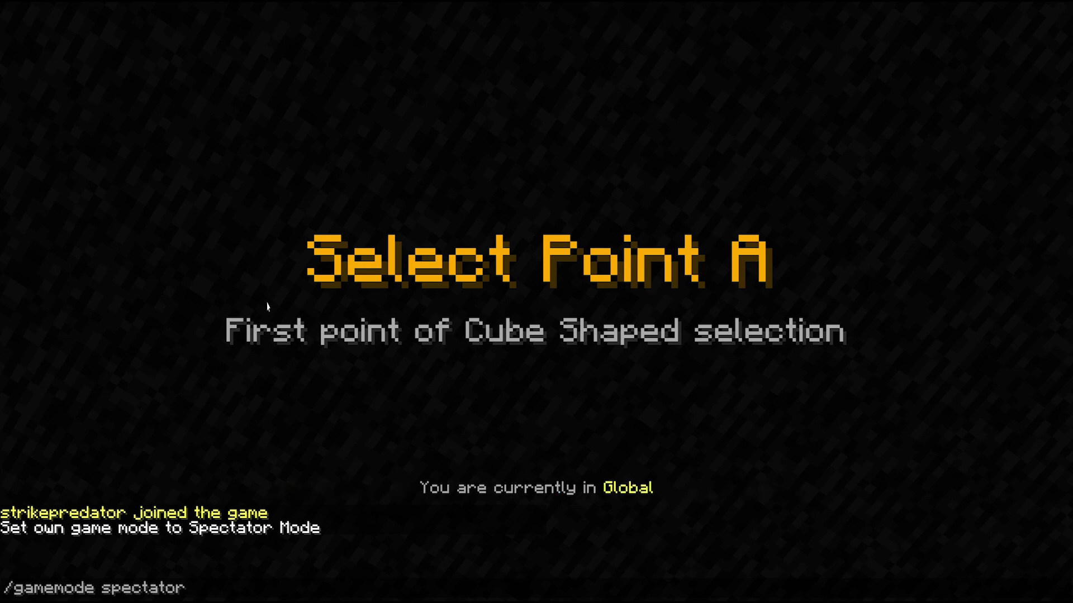
pyautogui.press('BackSpace')
pyautogui.press('BackSpace')
pyautogui.press('BackSpace')
pyautogui.press('BackSpace')
pyautogui.press('BackSpace')
pyautogui.write('crea')
pyautogui.write('tiv')
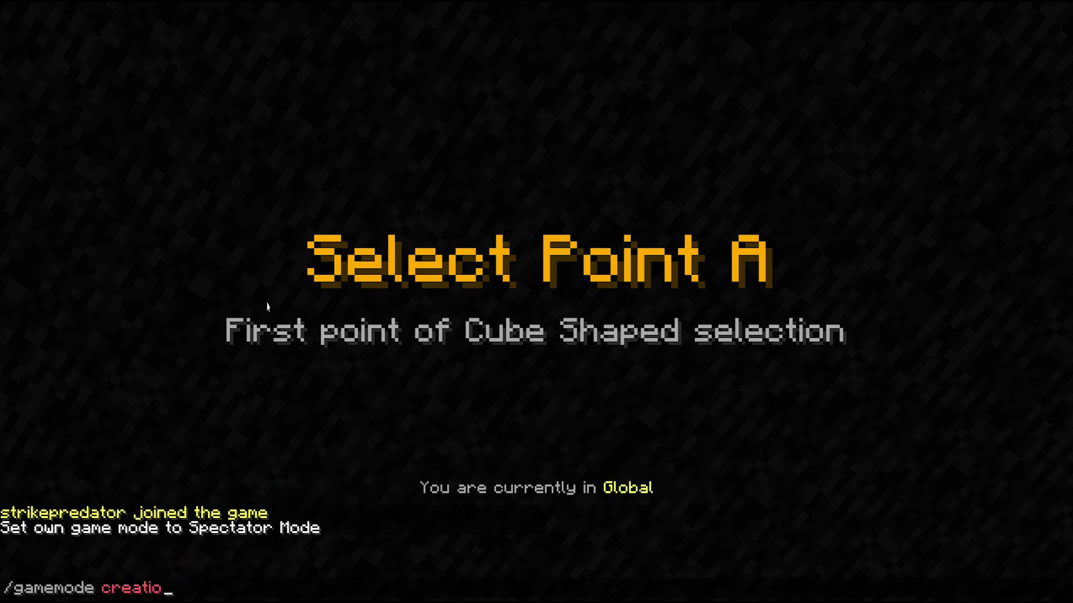
pyautogui.write('e')
pyautogui.press('Return')
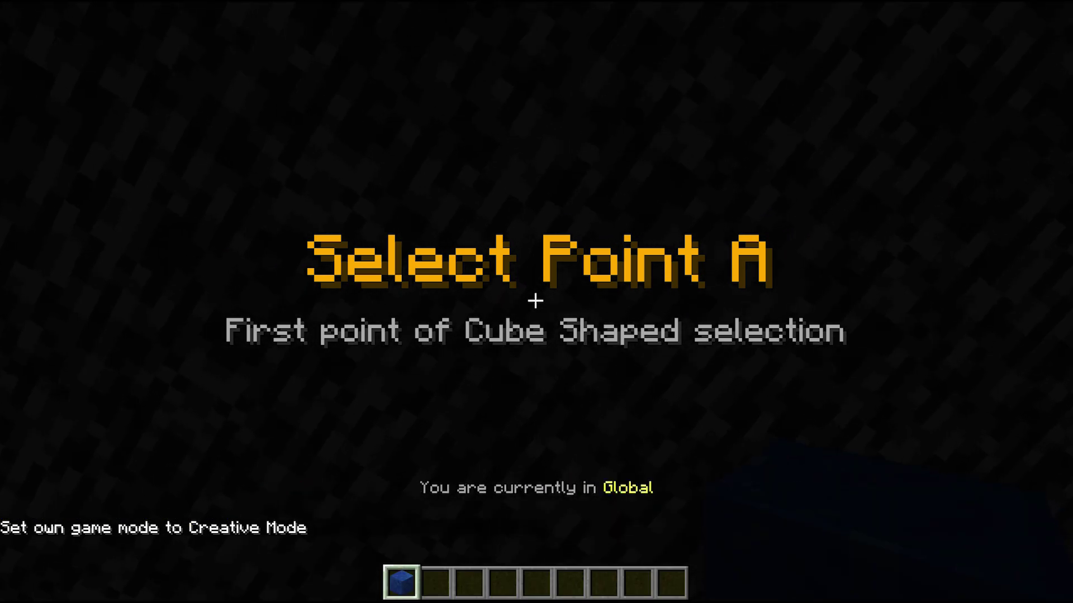
# Set Point A at the underground spot, switch to spectator mode with /gamemode spectator and fly up to the surface
pyautogui.press('q')
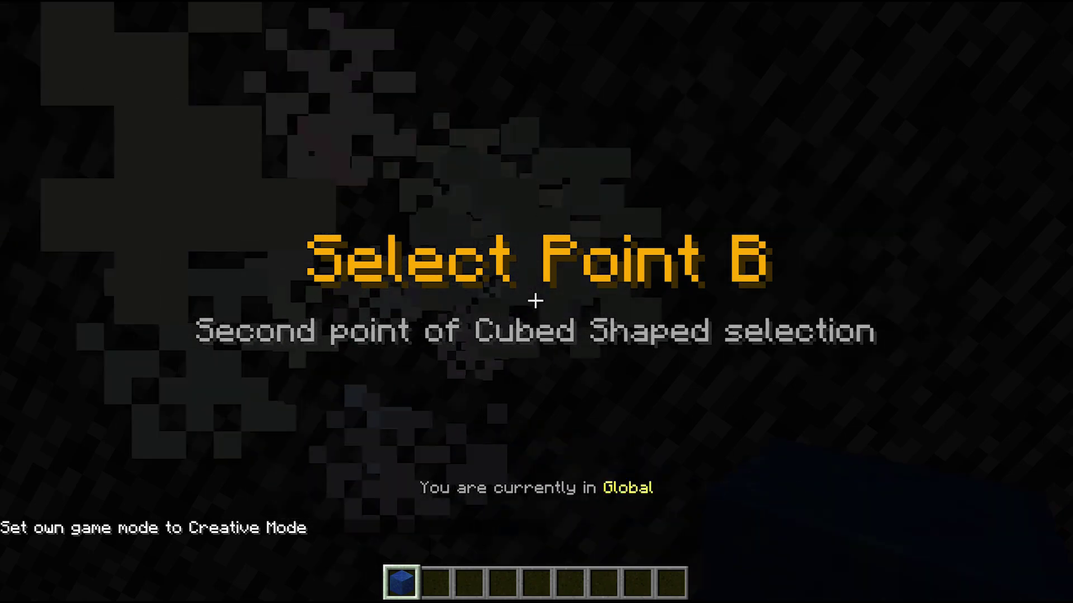
pyautogui.press('t')
pyautogui.press('t')
pyautogui.press('Up')
pyautogui.press('Up')
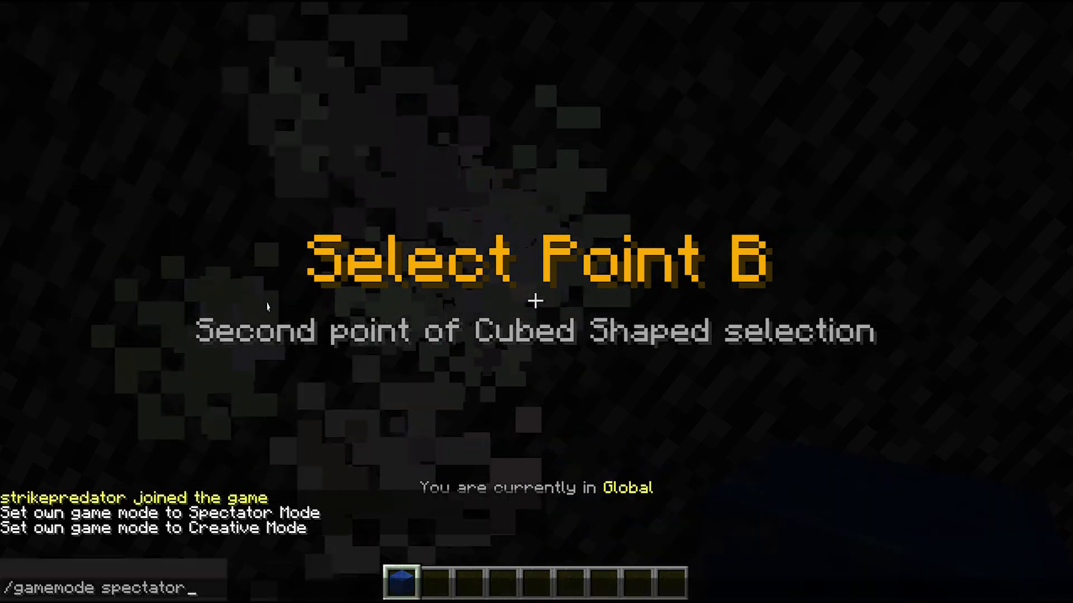
pyautogui.press('Return')
pyautogui.press('space')
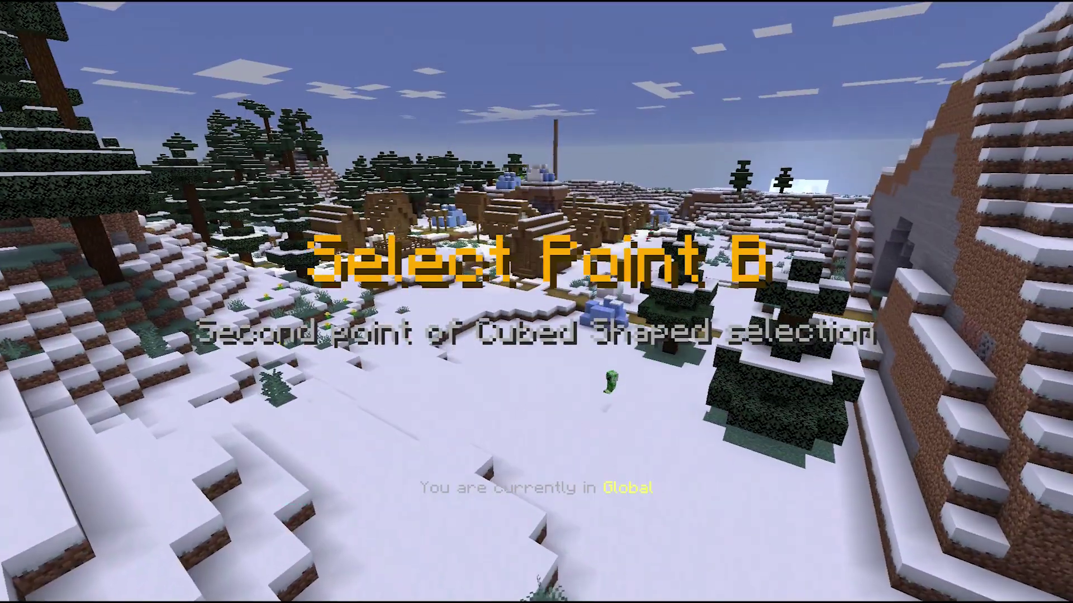
# Switch back to creative mode and set Point B at the top of the tall dirt pillar to complete the Village region
pyautogui.press('t')
pyautogui.press('Up')
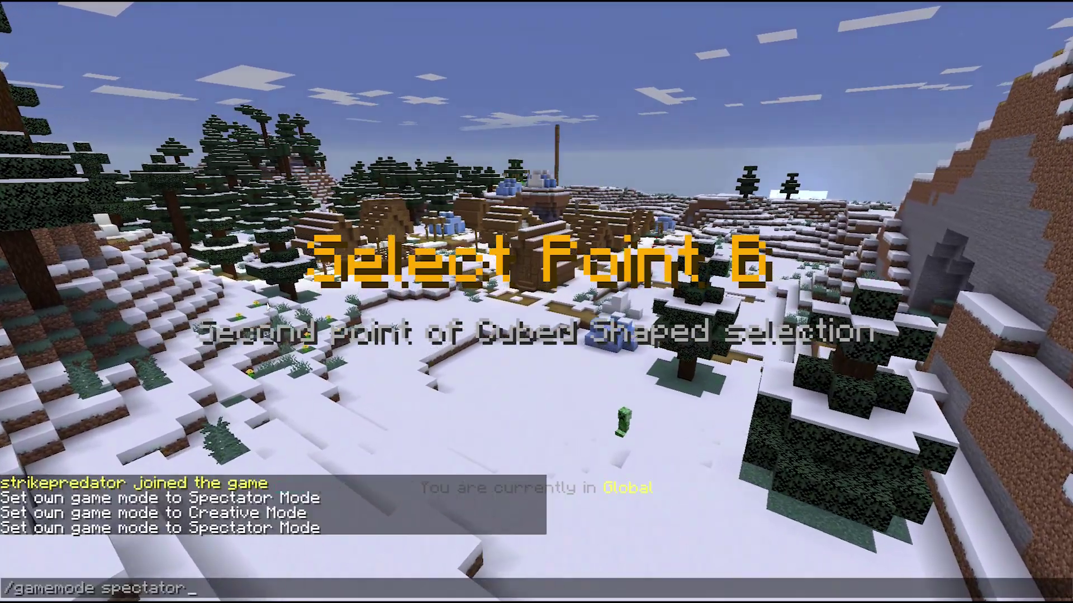
pyautogui.press('Return')
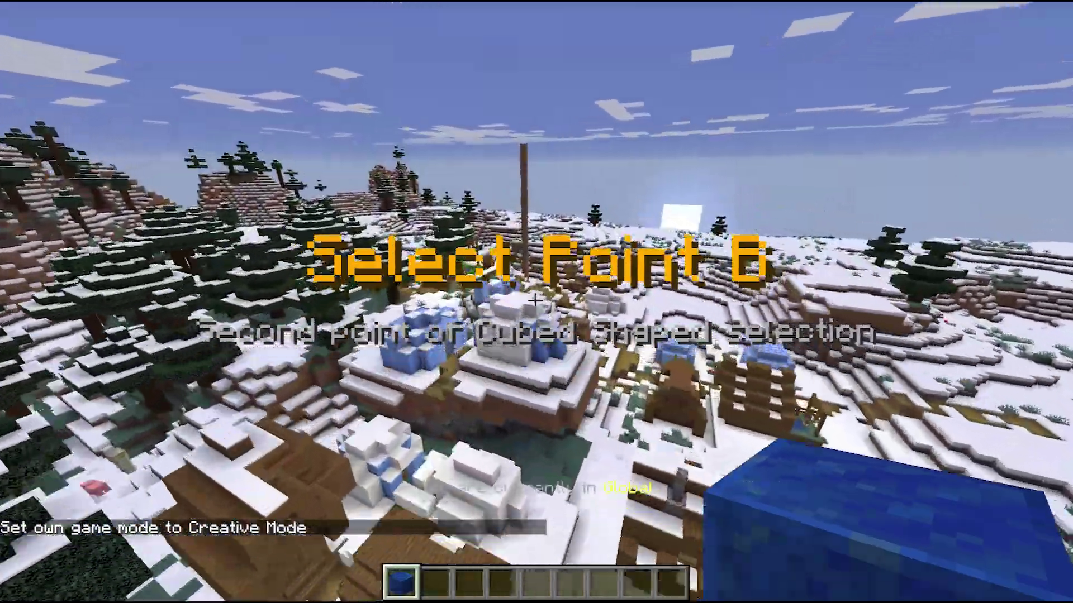
pyautogui.press('w')
pyautogui.press('w')
pyautogui.press('space')
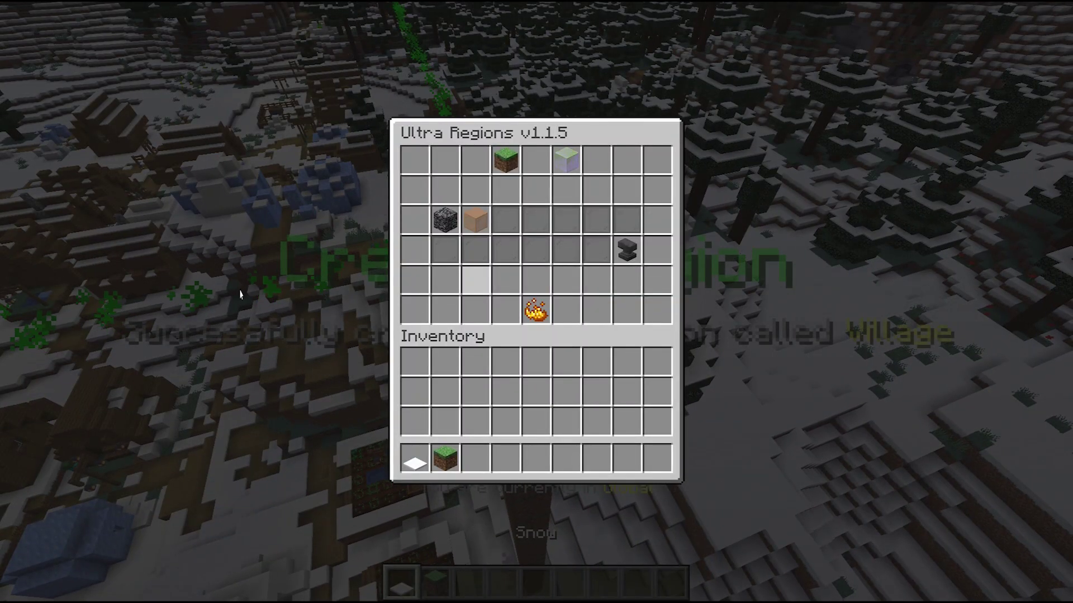
pyautogui.press('Escape')
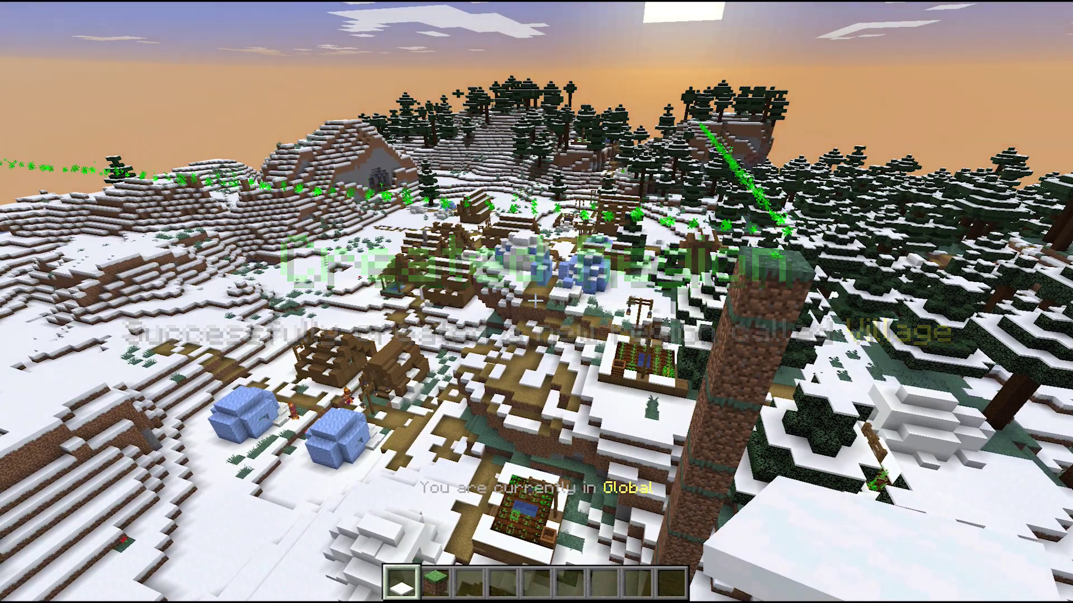
# View the region's boundary from around the pillar and open the Village region's settings through /uregions
pyautogui.press('d')
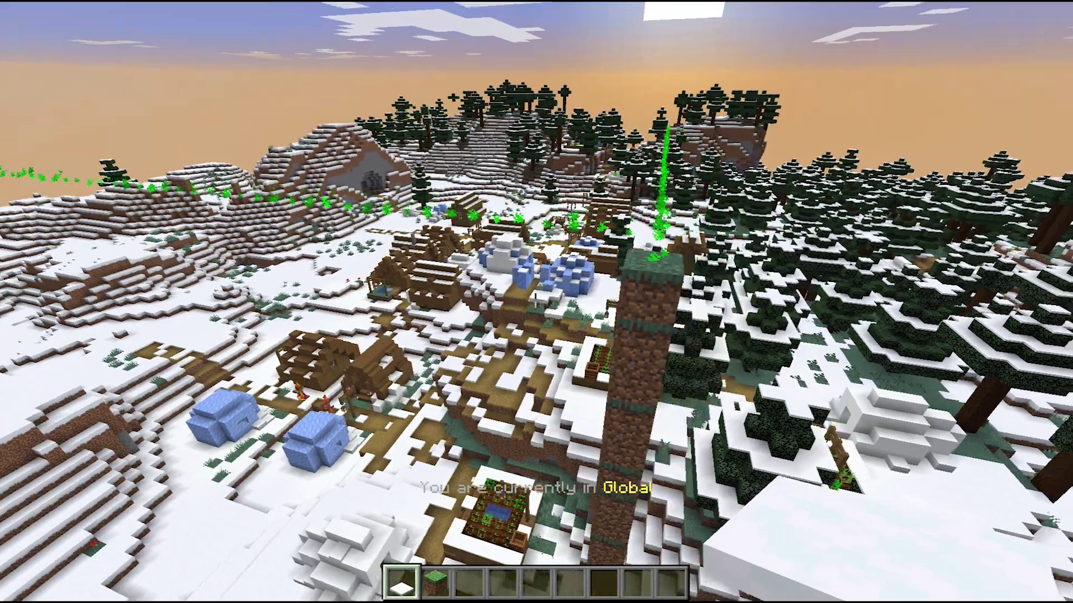
pyautogui.press('d')
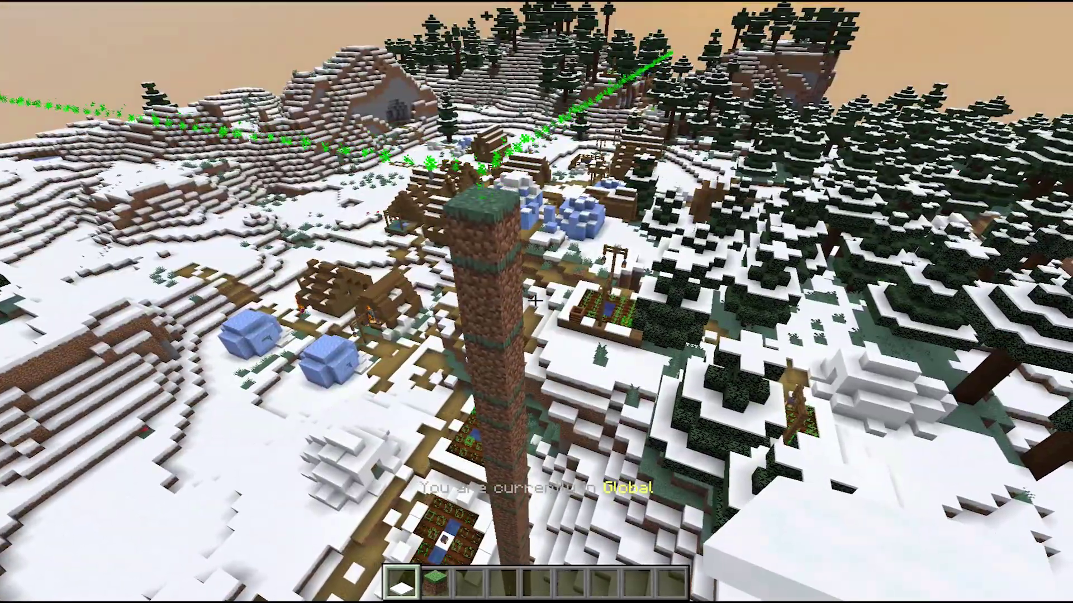
pyautogui.press('a')
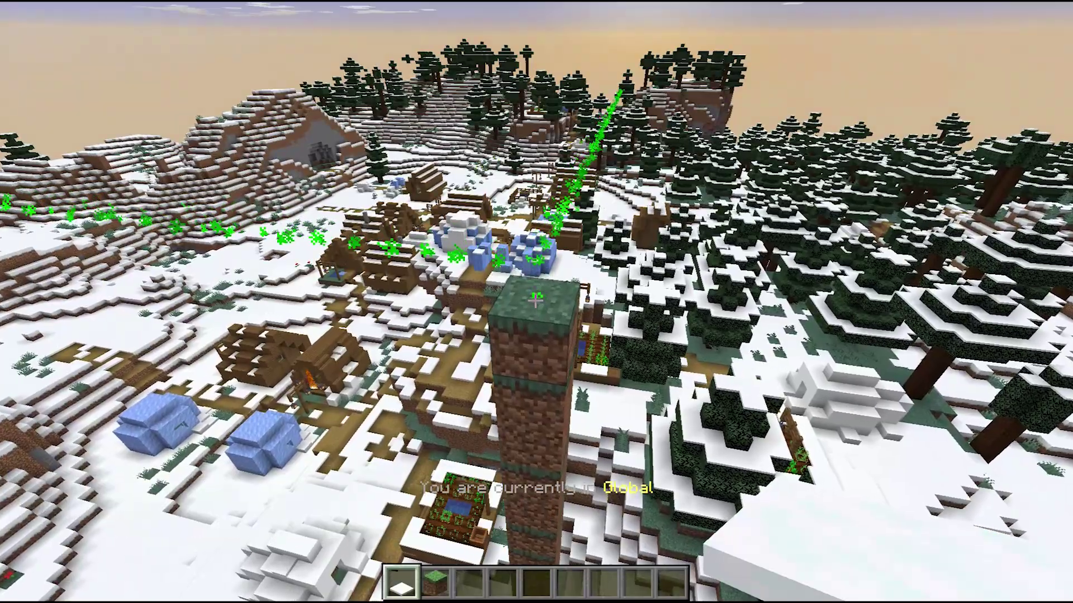
pyautogui.press('e')
pyautogui.press('e')
pyautogui.press('/')
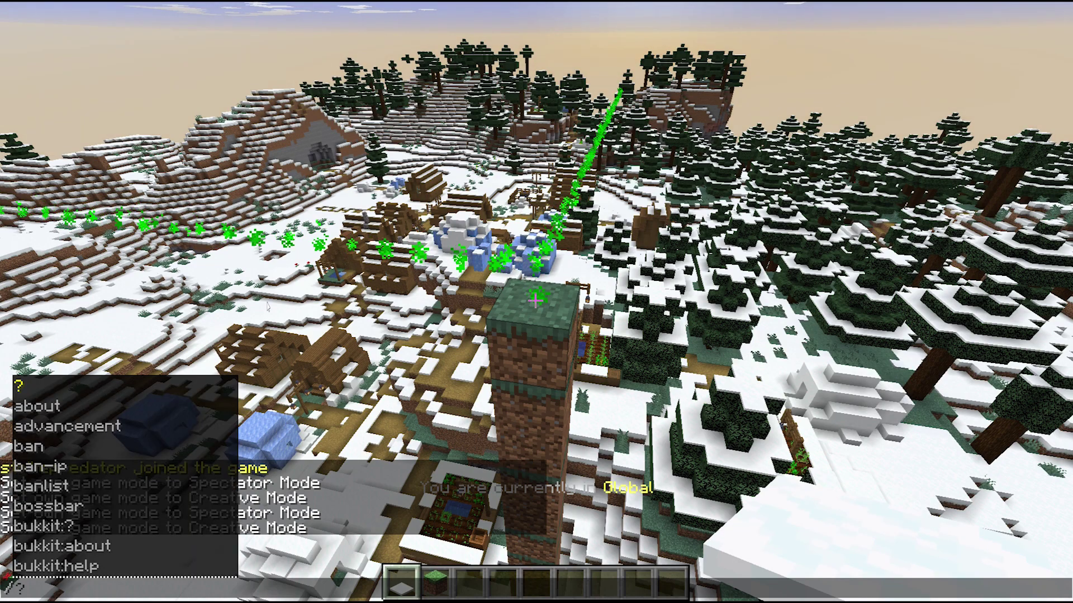
pyautogui.write('uregions')
pyautogui.press('Return')
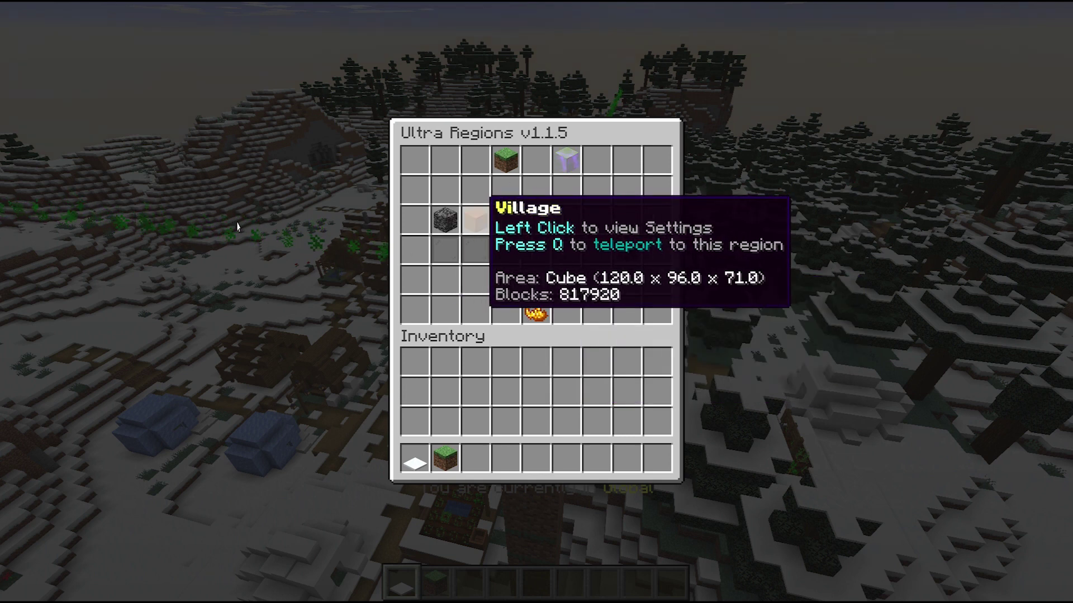
pyautogui.click(475, 220)
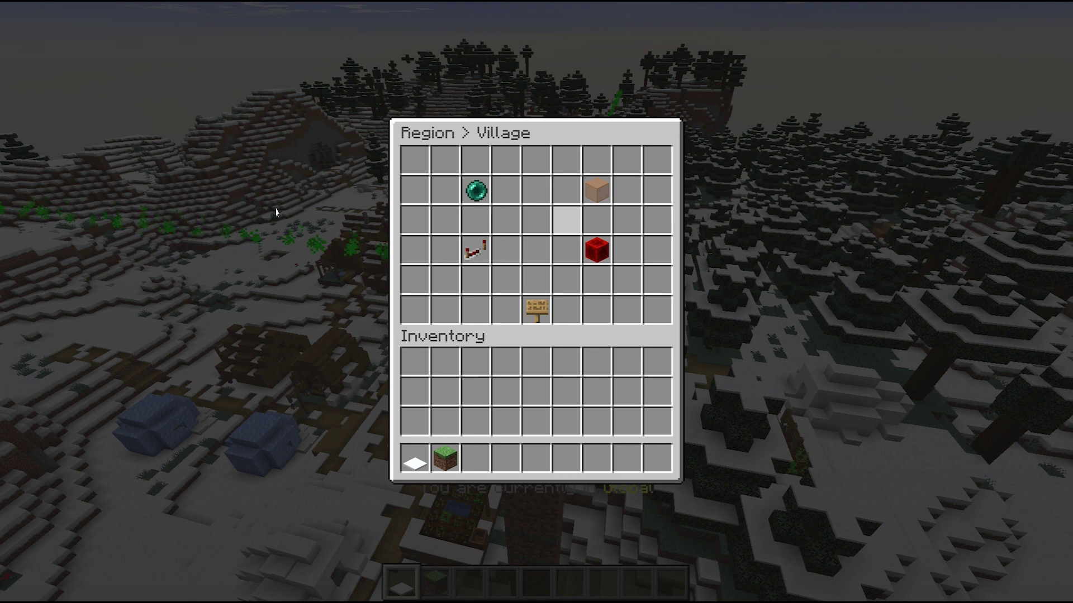
# Search the icon list for the emerald and choose Emerald as the Village region's icon
pyautogui.click(597, 189)
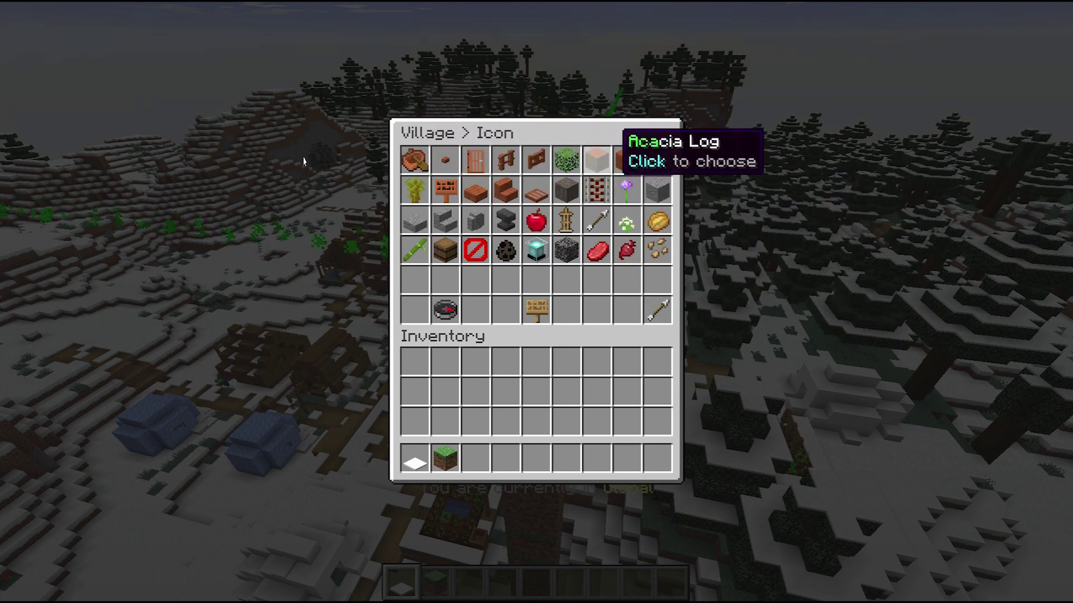
pyautogui.click(476, 279)
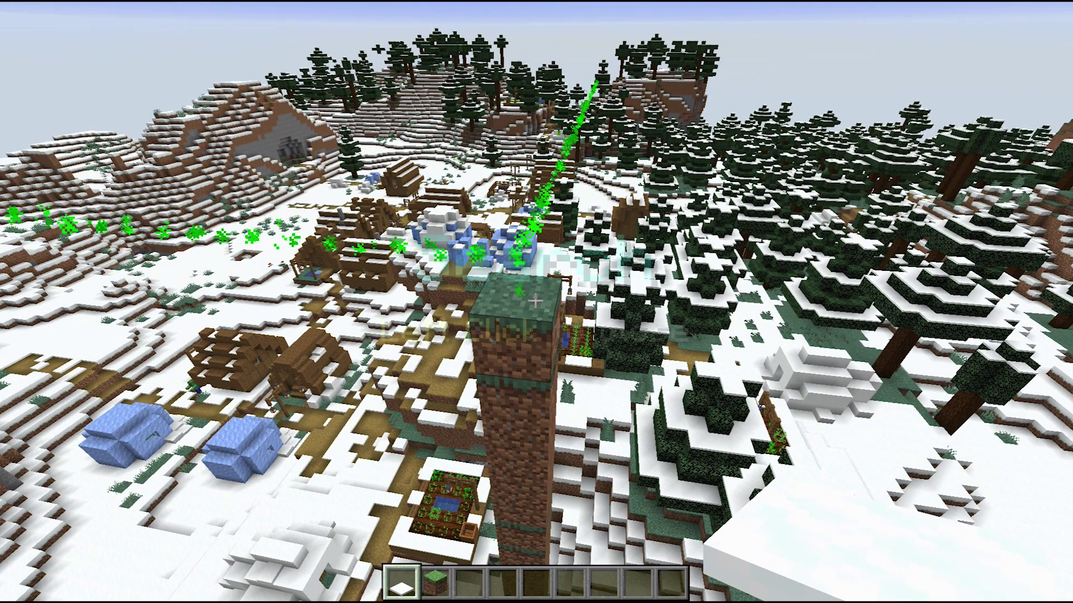
pyautogui.write('emeral')
pyautogui.press('Return')
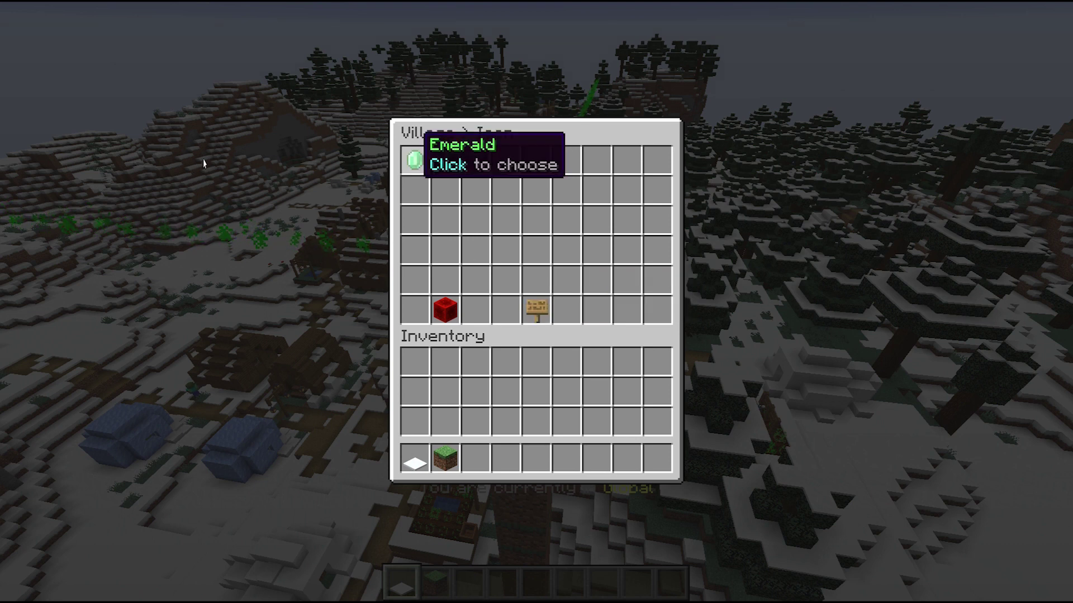
pyautogui.click(414, 160)
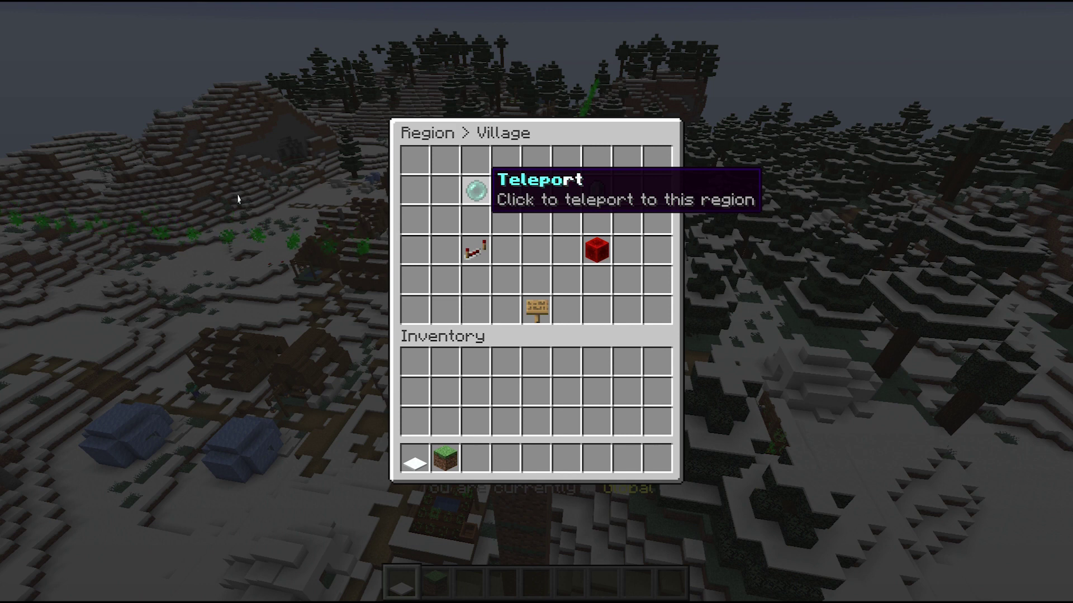
# Teleport to the Village region from its settings and fly up above the houses
pyautogui.click(475, 191)
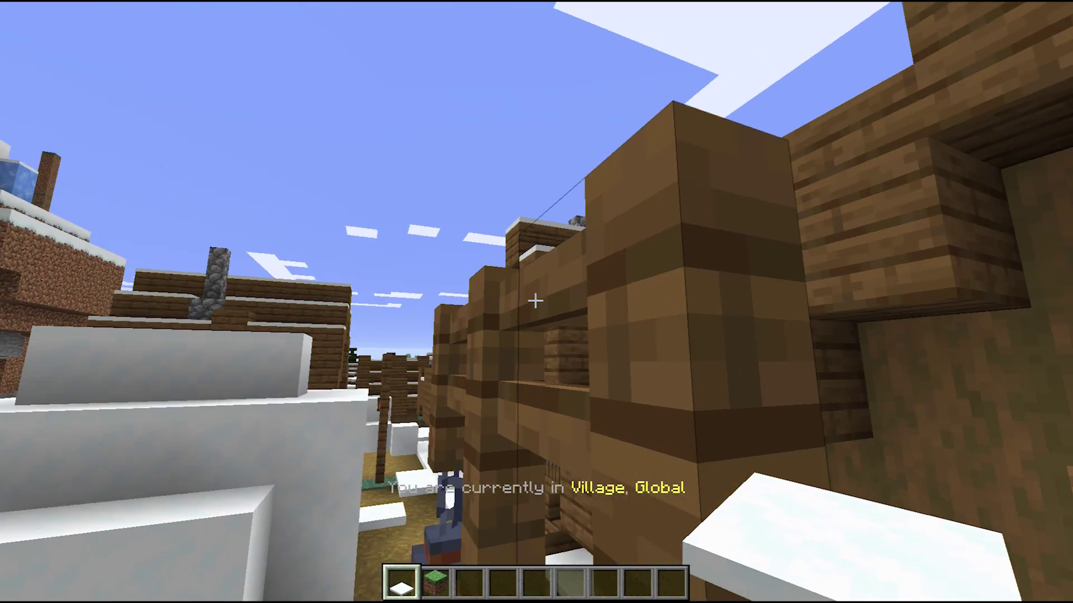
pyautogui.press('s')
pyautogui.press('space')
pyautogui.press('space')
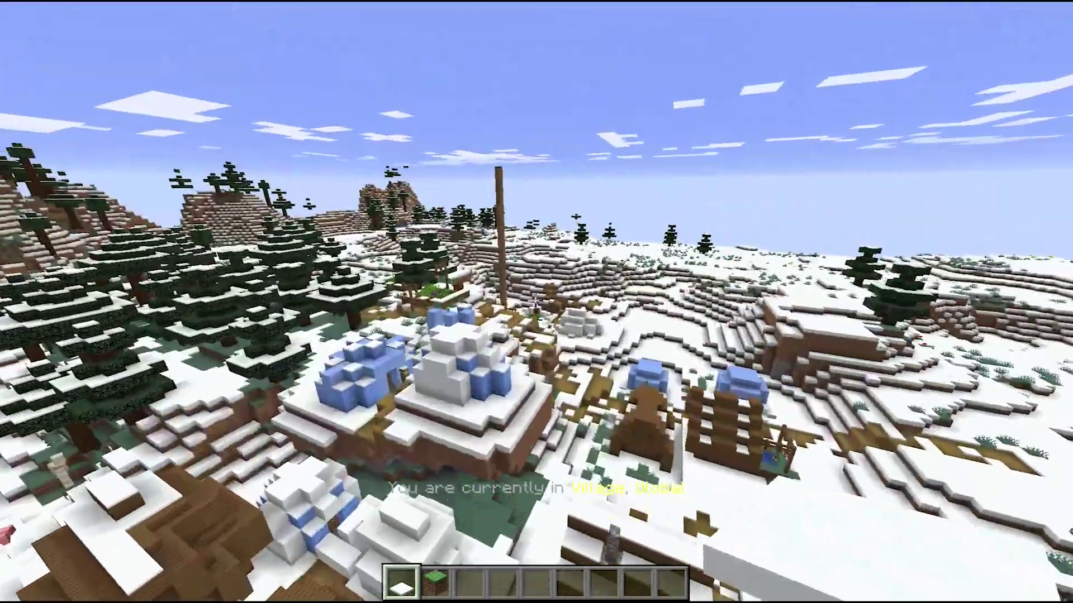
pyautogui.press('w')
# Reopen the region list with /uregions, review the Village region's settings and return to the list
pyautogui.press('t')
pyautogui.press('Escape')
pyautogui.press('/')
pyautogui.write('uregions')
pyautogui.press('Return')
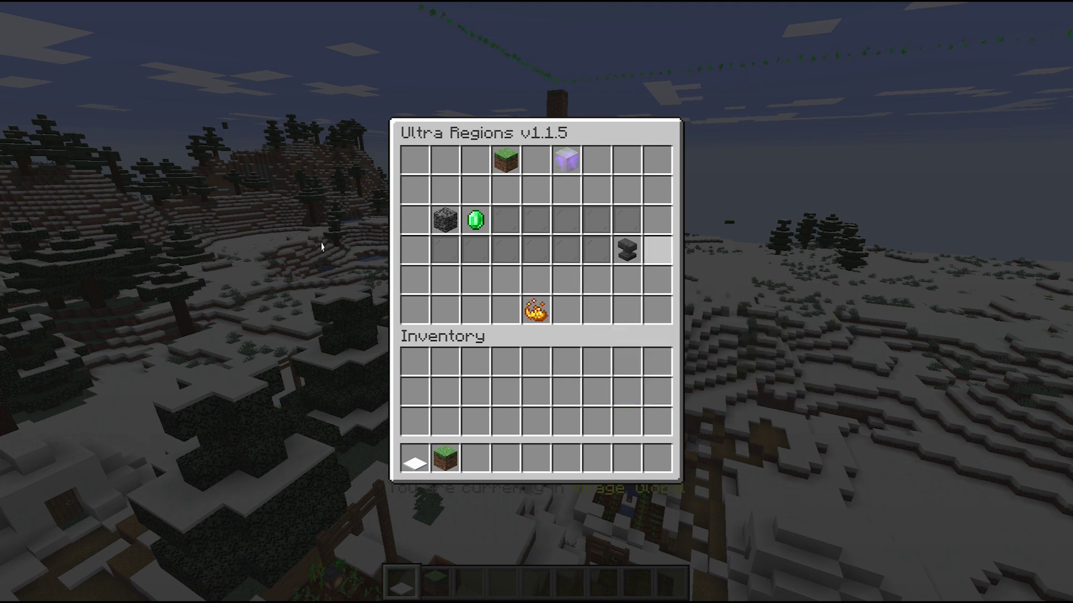
pyautogui.click(475, 219)
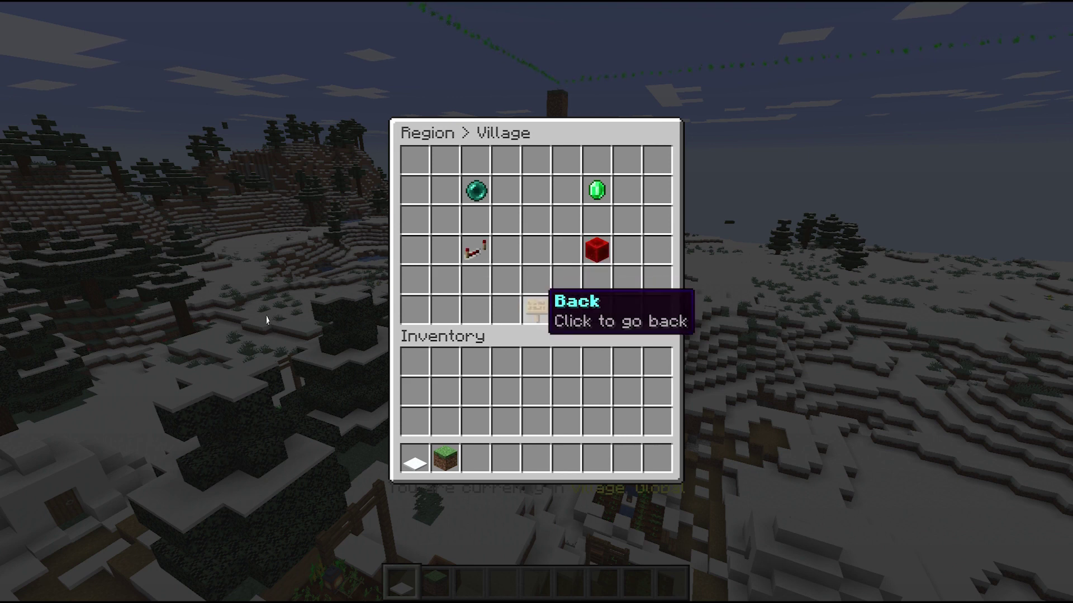
pyautogui.click(536, 308)
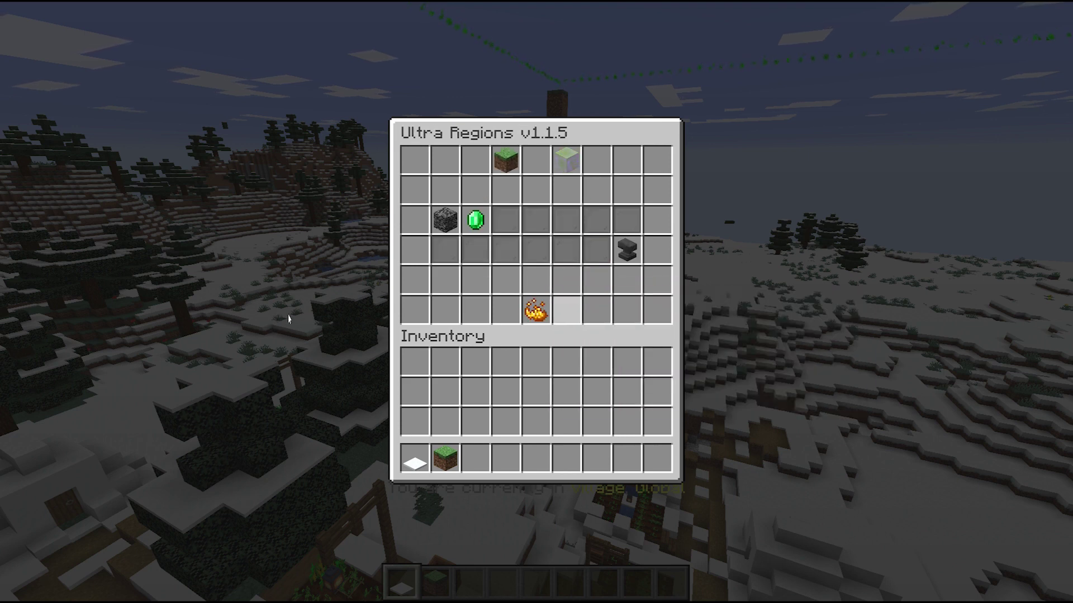